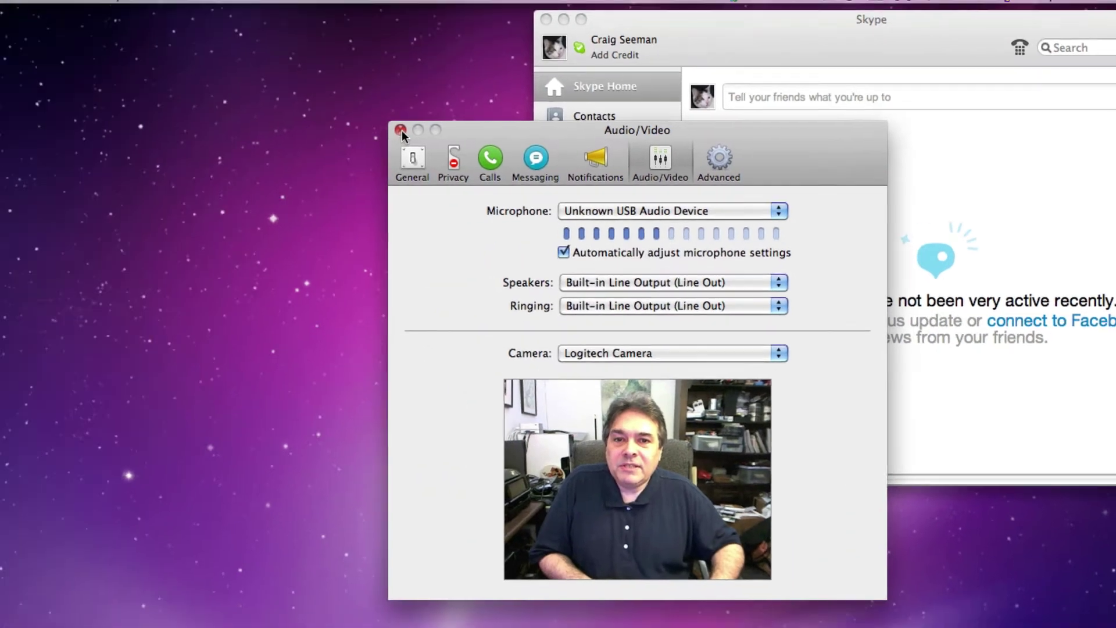
pyautogui.click(401, 130)
pyautogui.click(54, 9)
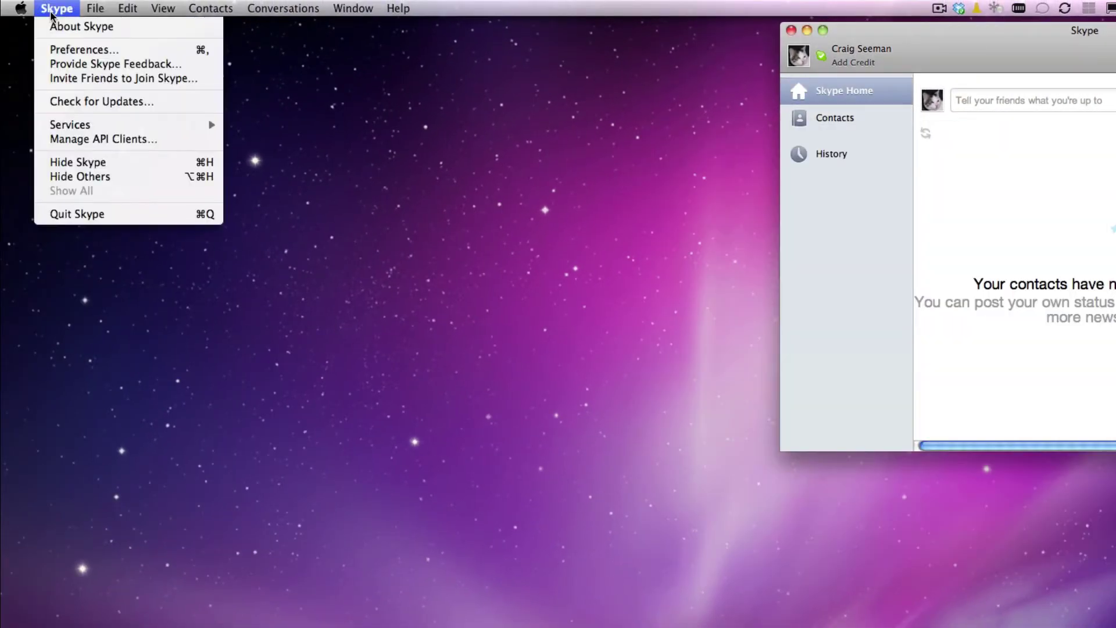
pyautogui.click(54, 49)
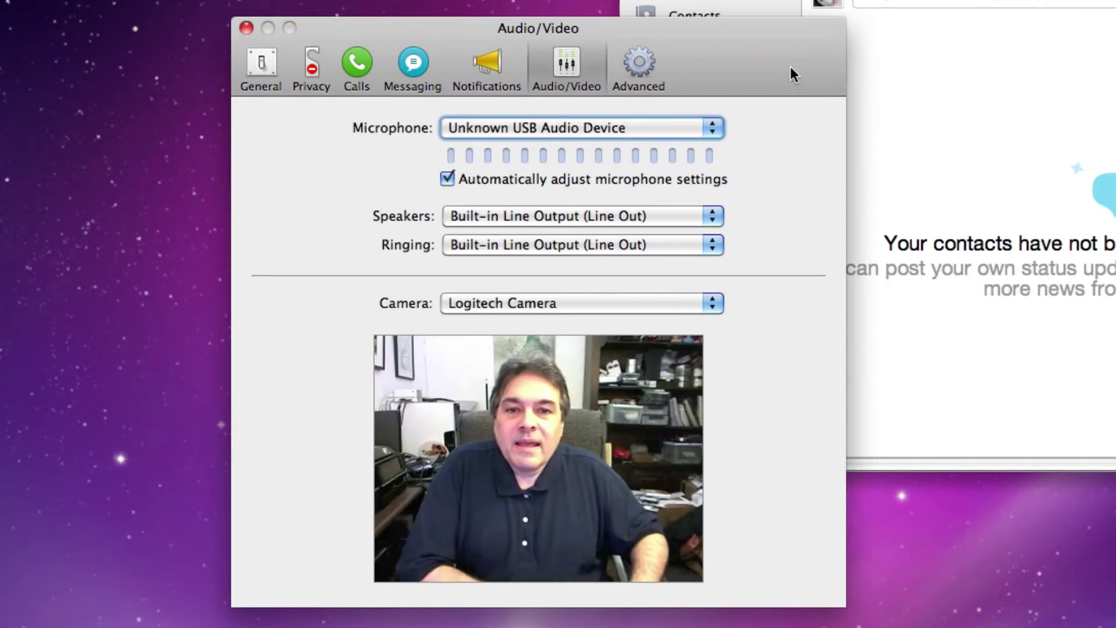
pyautogui.click(685, 130)
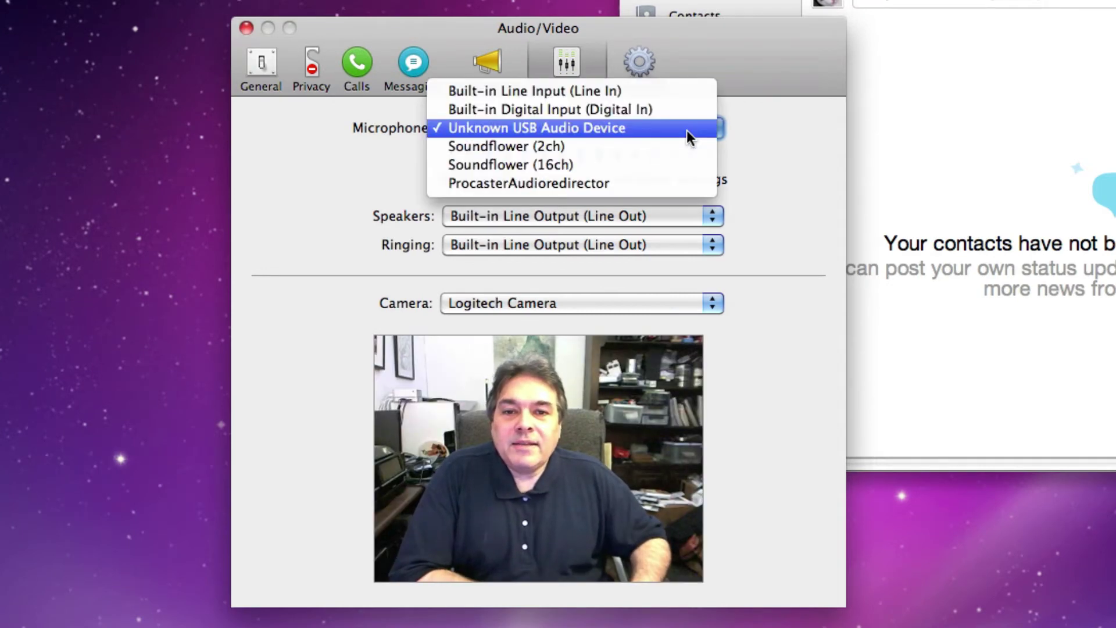
pyautogui.click(758, 139)
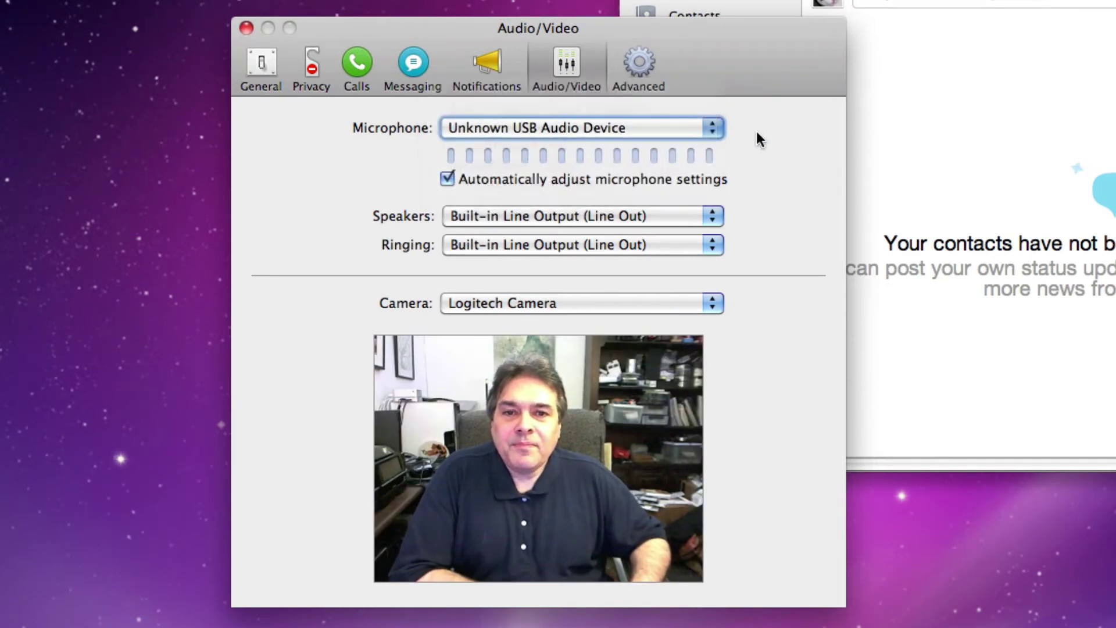
# Step: Select ManyCam Virtual Webcam (RGB) as Skype's camera and close the Audio/Video window
pyautogui.click(724, 305)
pyautogui.click(797, 301)
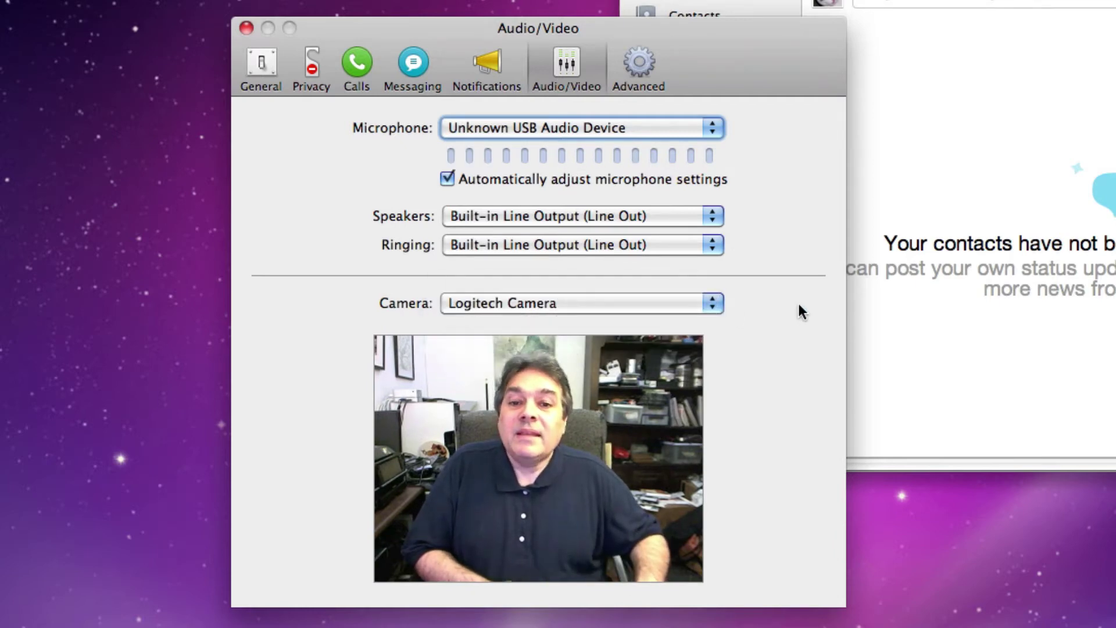
pyautogui.click(710, 305)
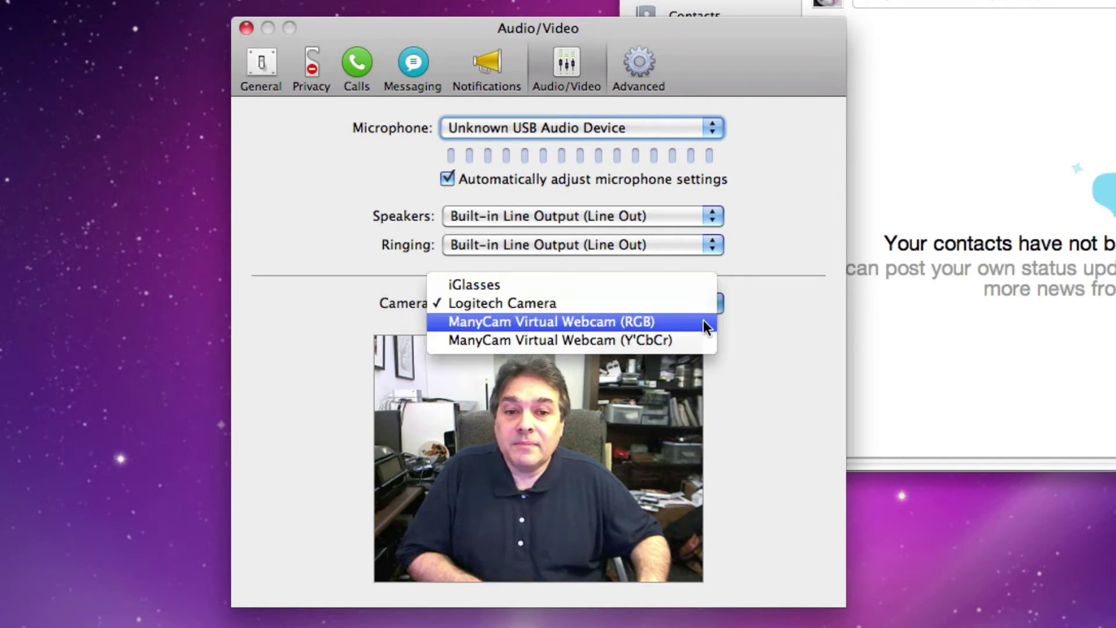
pyautogui.click(703, 319)
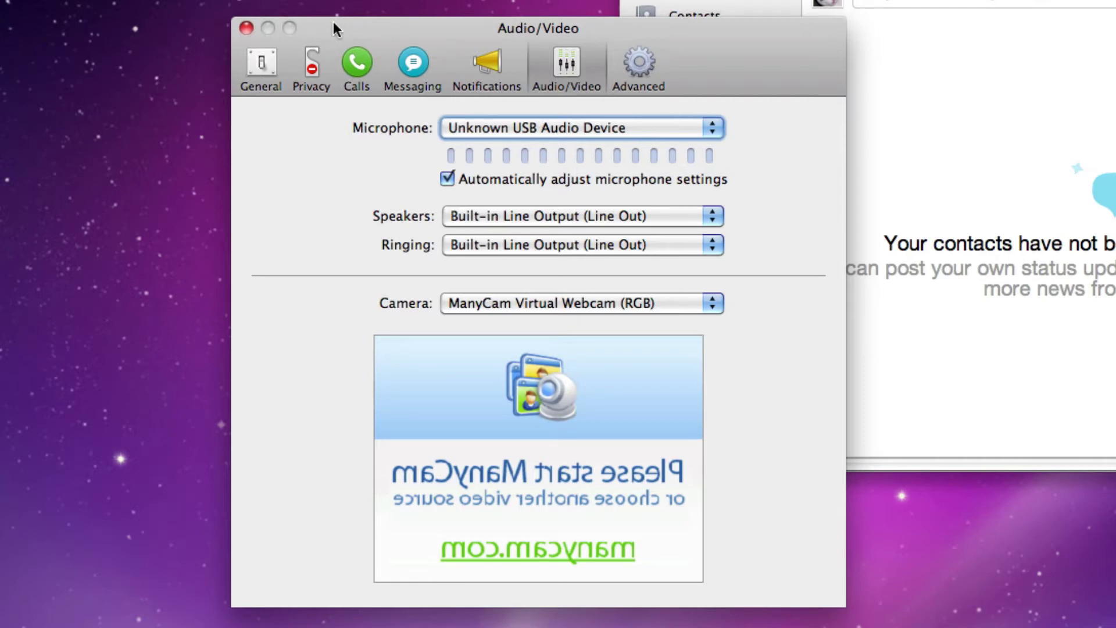
pyautogui.click(246, 29)
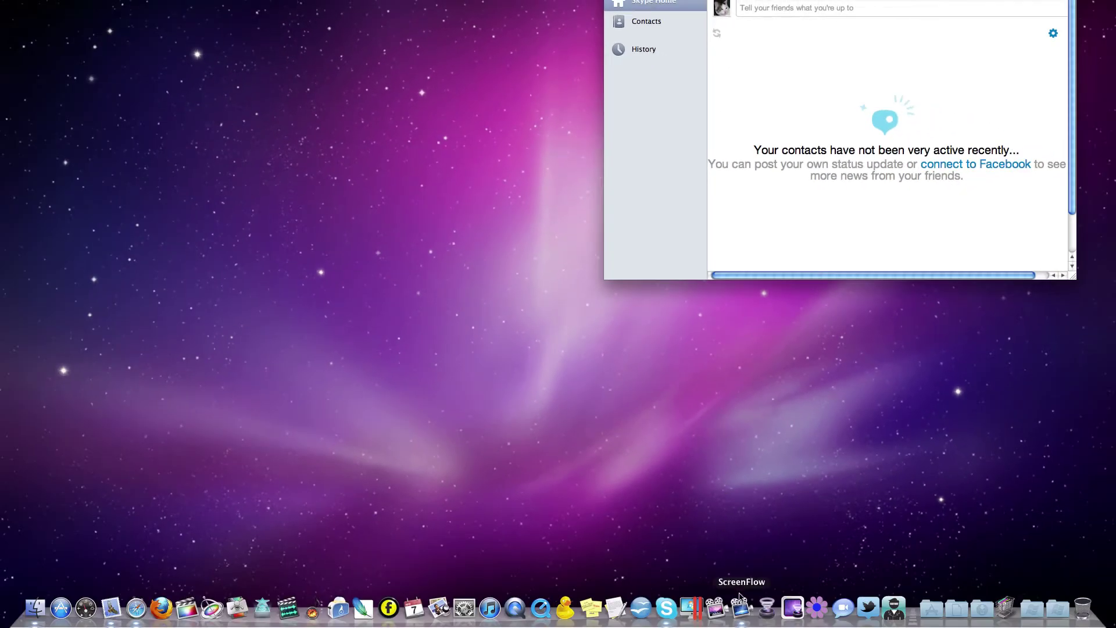
# Step: Open Wirecast's Untitled 1 document and launch Desktop Presenter on this computer
pyautogui.click(767, 609)
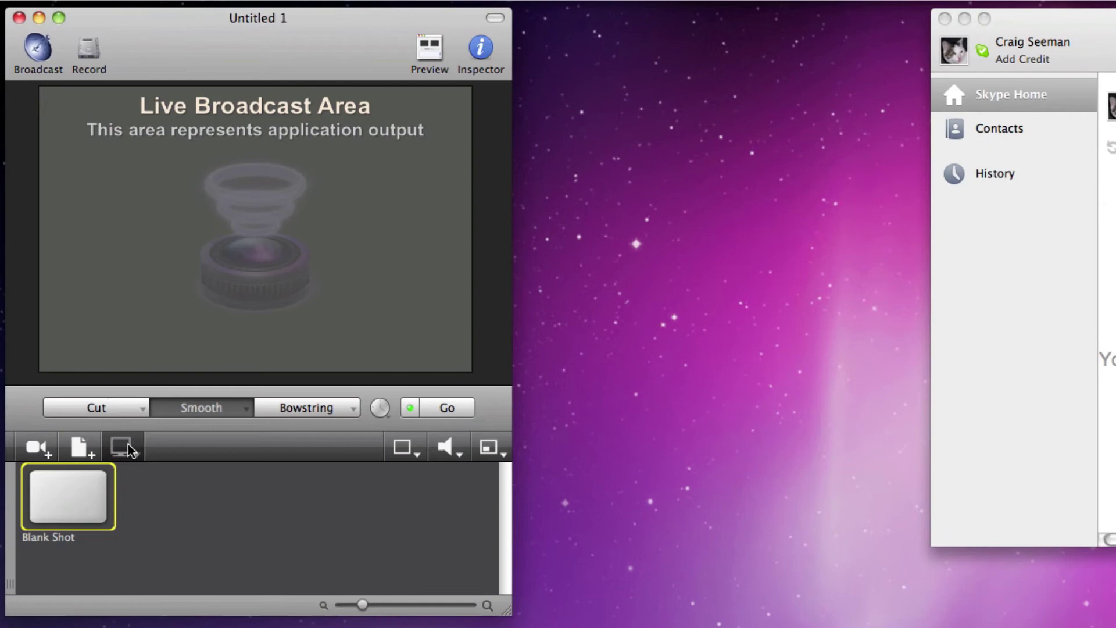
pyautogui.click(129, 449)
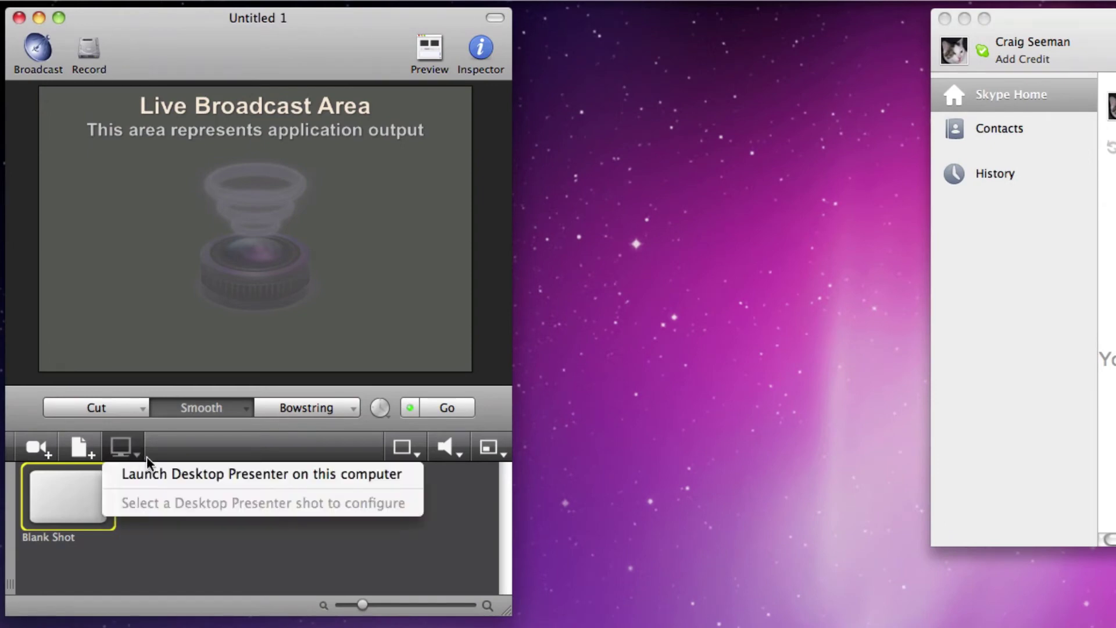
pyautogui.click(179, 473)
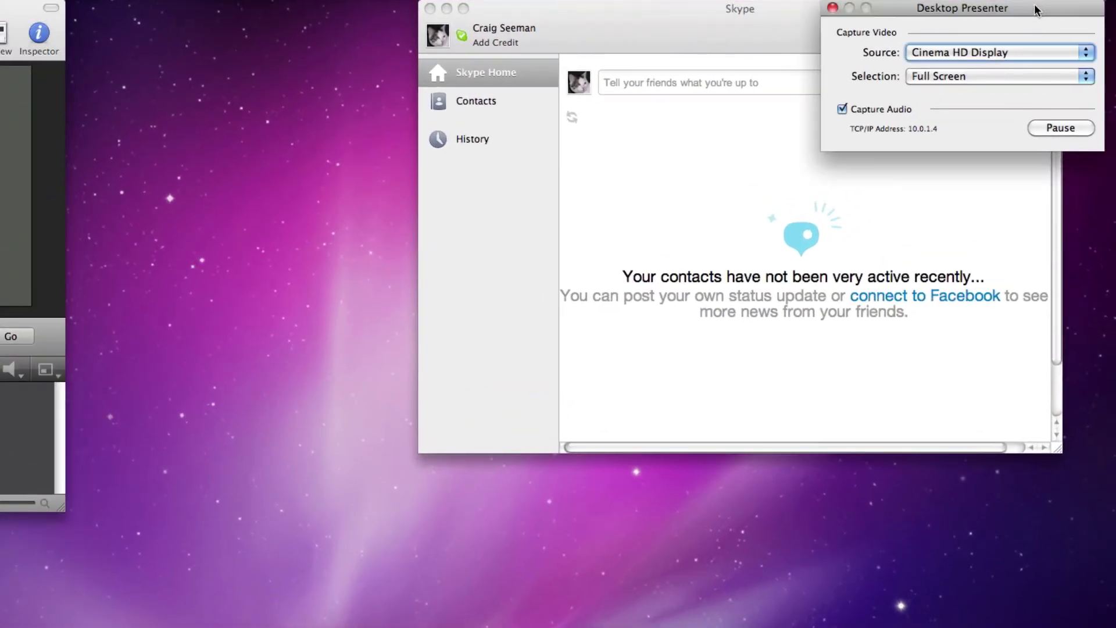
# Step: Set Desktop Presenter's source to Window so it captures the Skype window
pyautogui.moveTo(1035, 9); pyautogui.dragTo(333, 15)
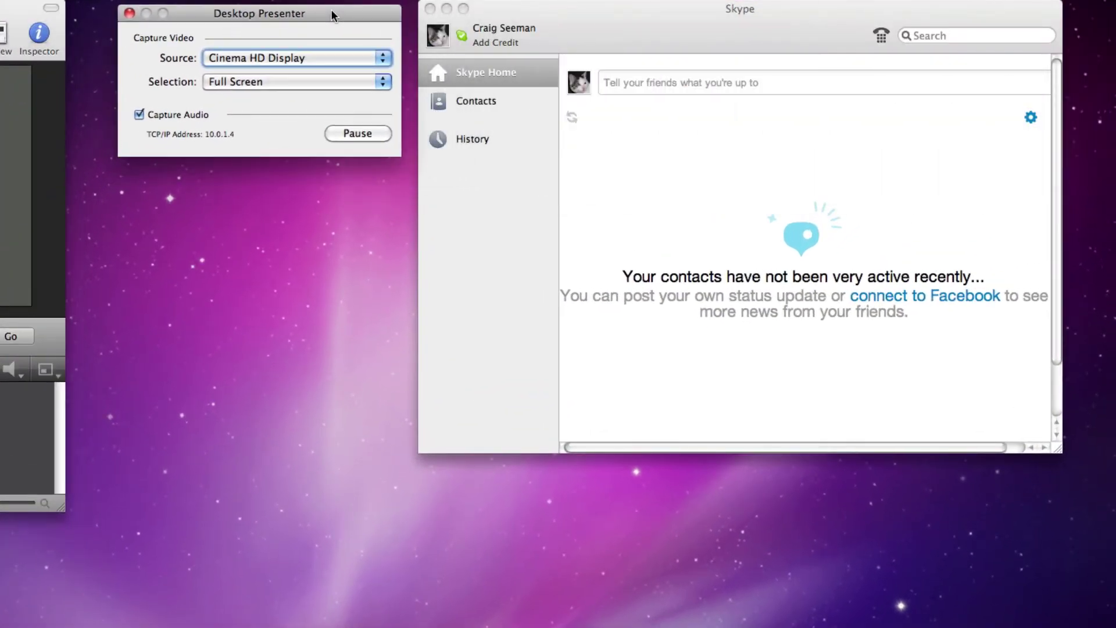
pyautogui.click(348, 61)
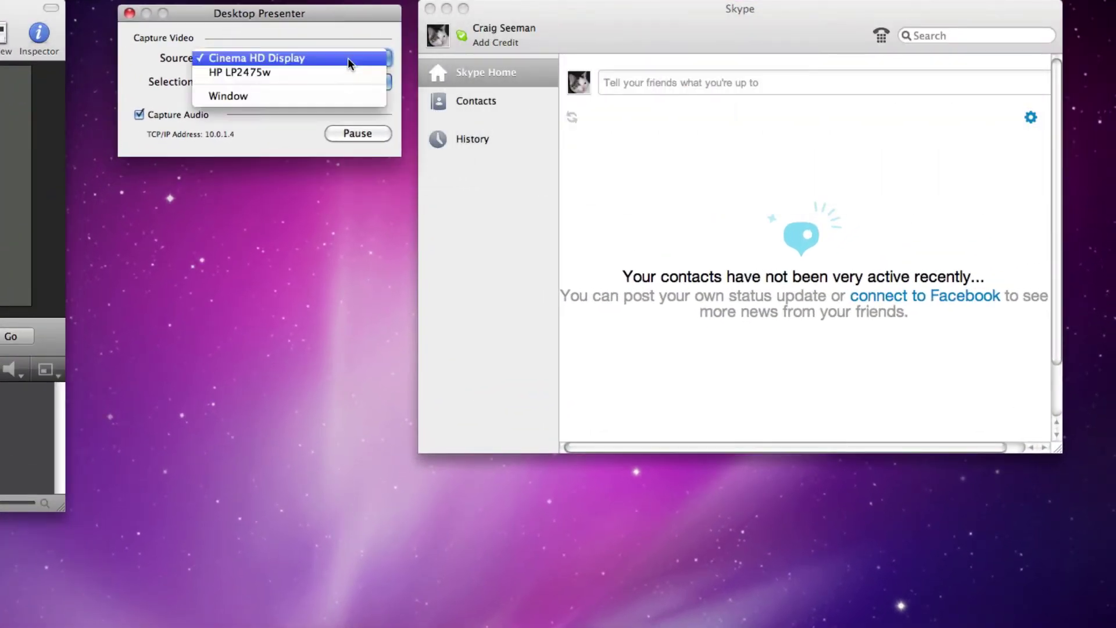
pyautogui.click(333, 94)
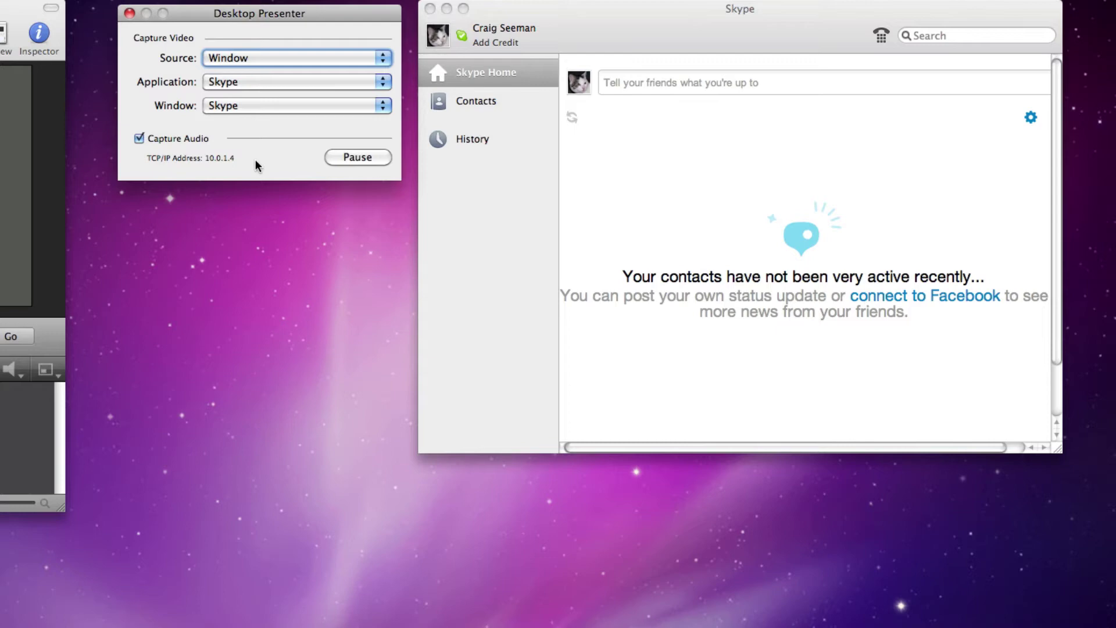
# Step: Video-call the teddy-bear contact from Skype's Contacts, then stop your own outgoing video
pyautogui.click(478, 105)
pyautogui.moveTo(734, 170)
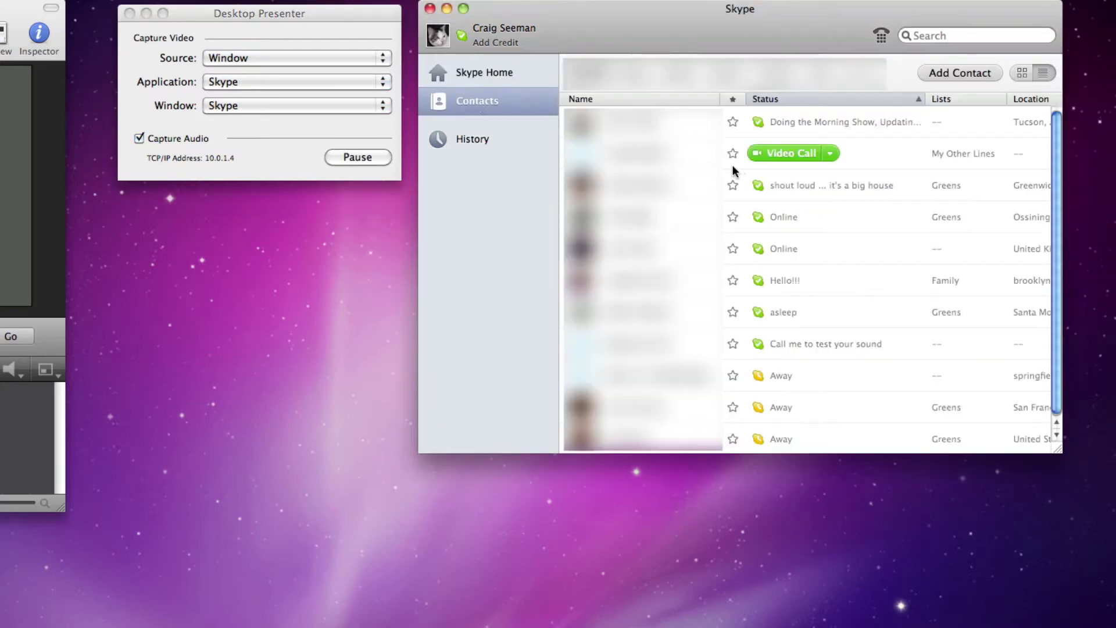
pyautogui.click(637, 160)
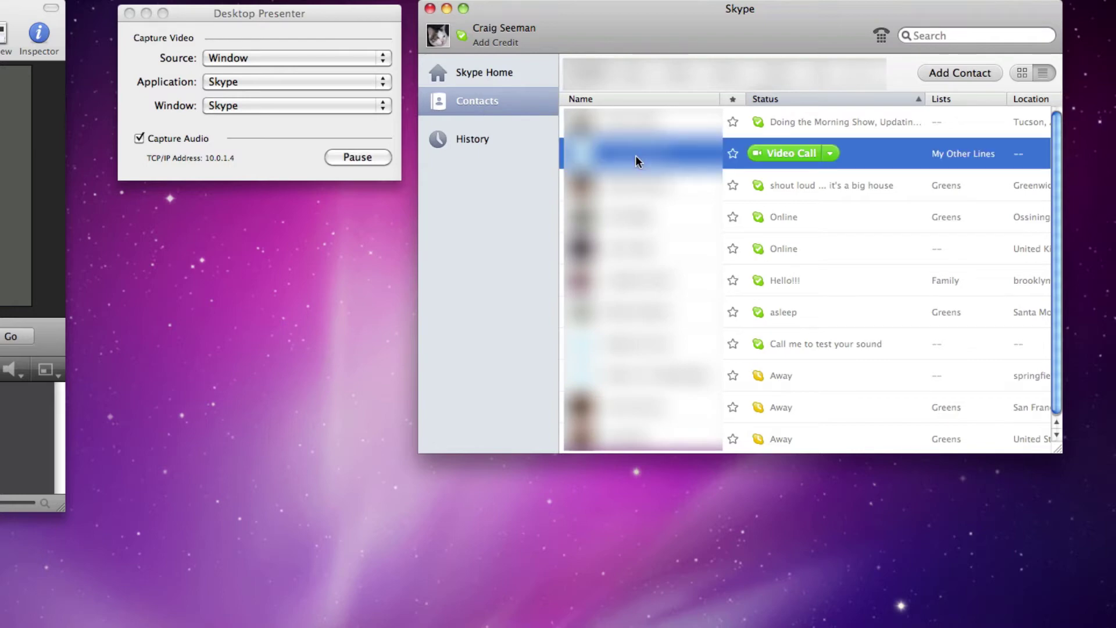
pyautogui.click(786, 155)
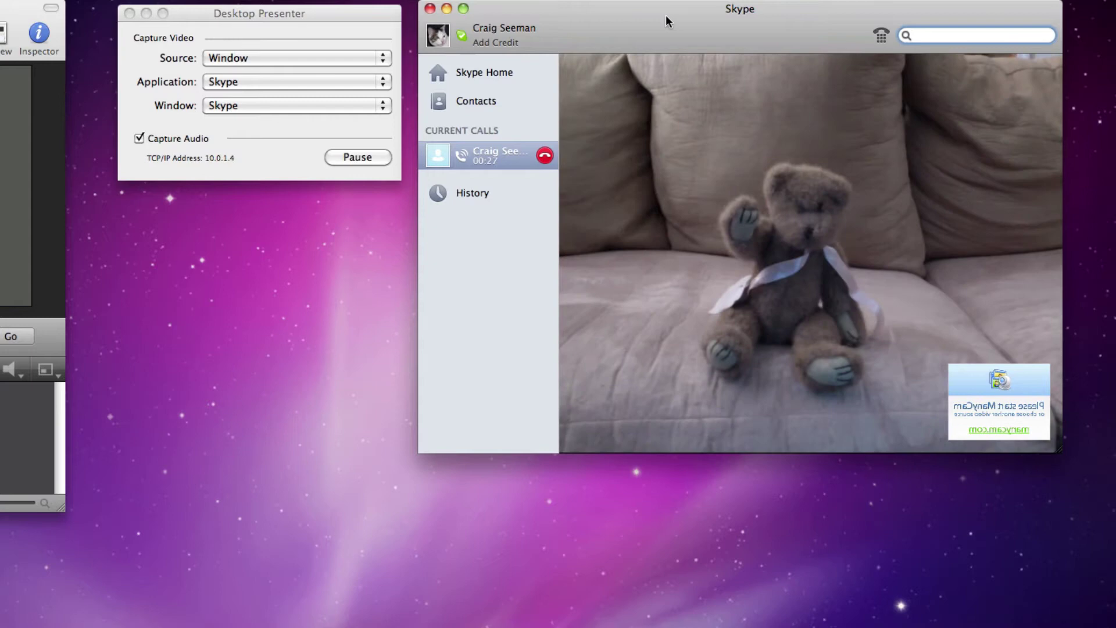
pyautogui.moveTo(797, 136)
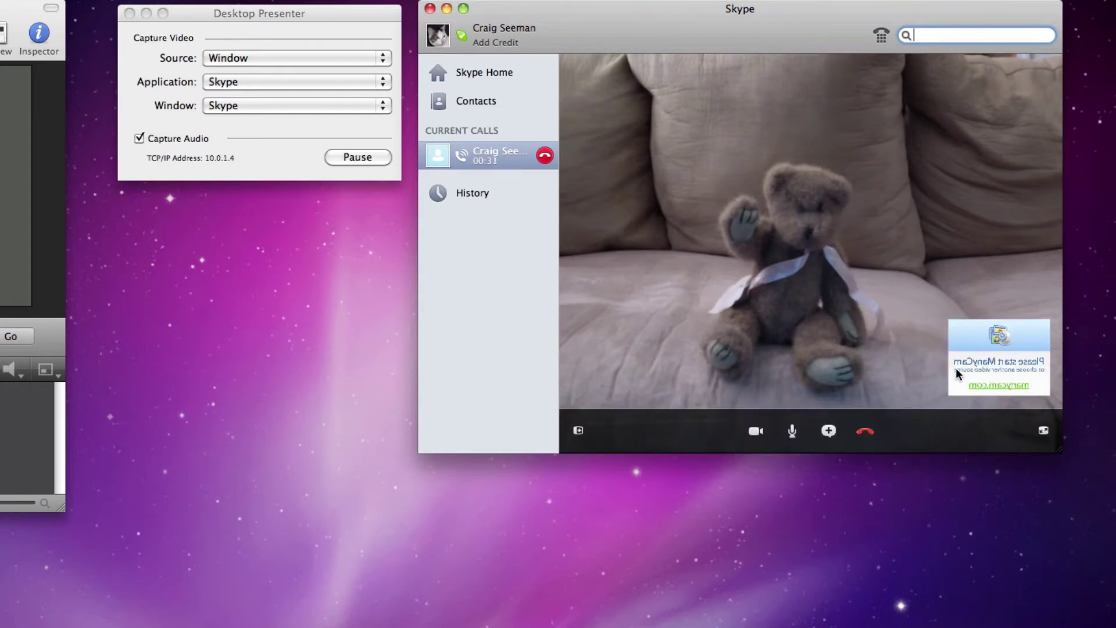
pyautogui.click(755, 431)
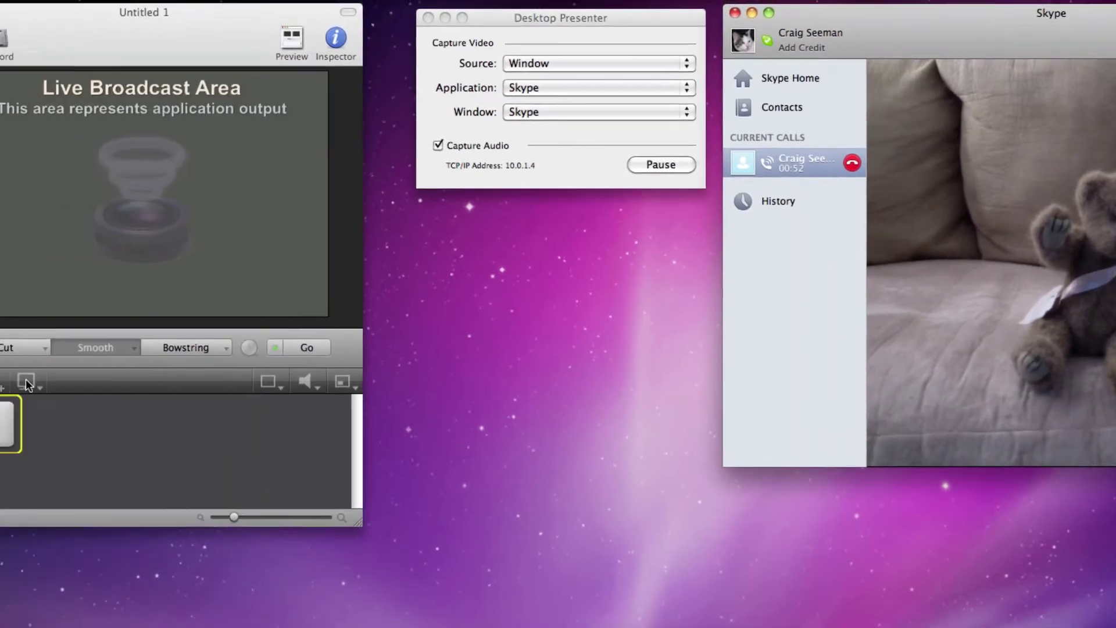
# Step: Add a Desktop Presenter Mac Pro shot of the Skype call and make it live
pyautogui.click(0, 370)
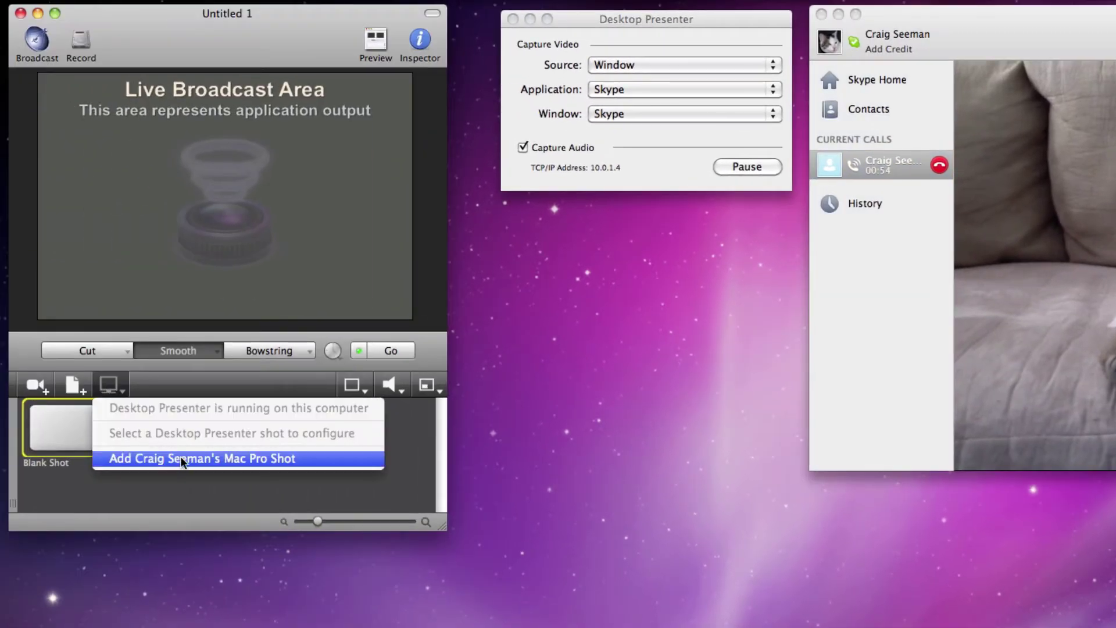
pyautogui.click(270, 459)
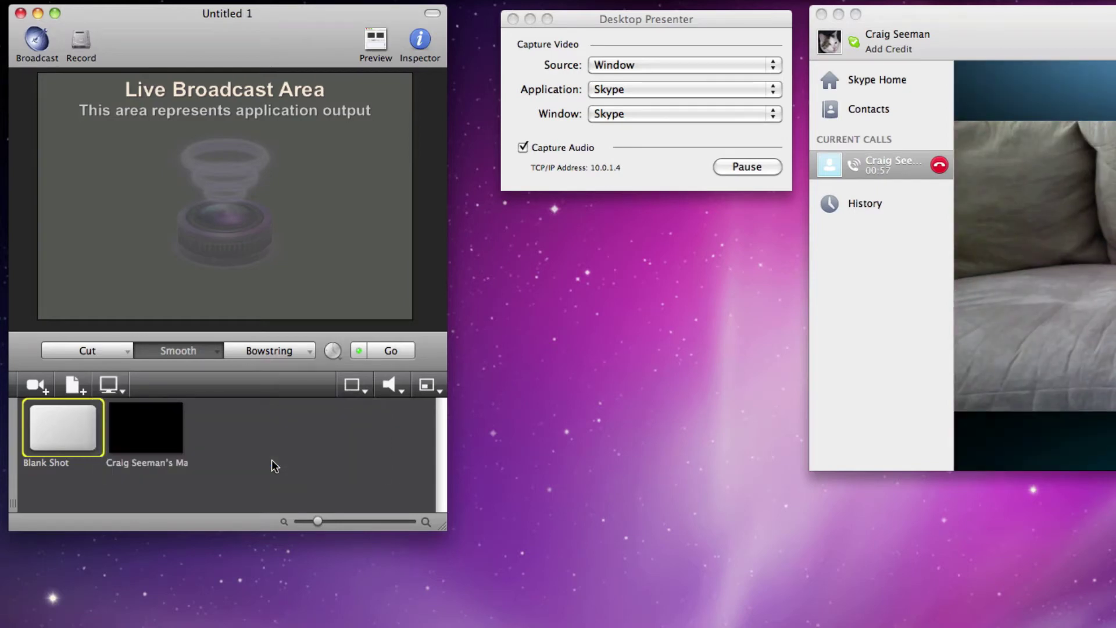
pyautogui.click(164, 443)
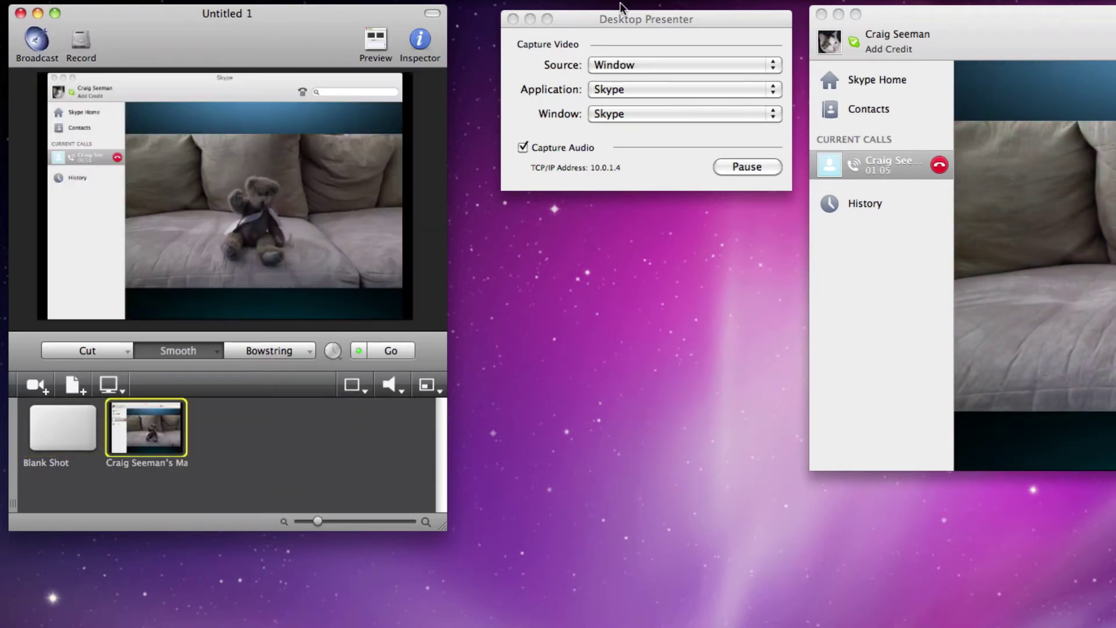
# Step: Crop the Skype shot's source to Left 186, Top 143, Bottom 74, Right 0
pyautogui.doubleClick(163, 437)
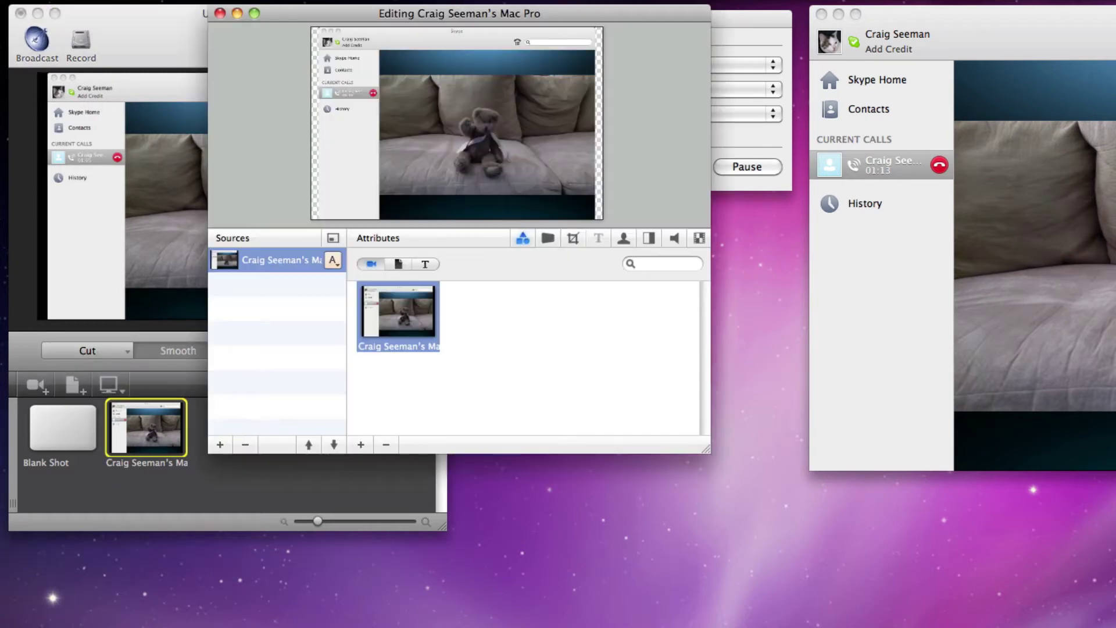
pyautogui.moveTo(667, 13); pyautogui.dragTo(792, 115)
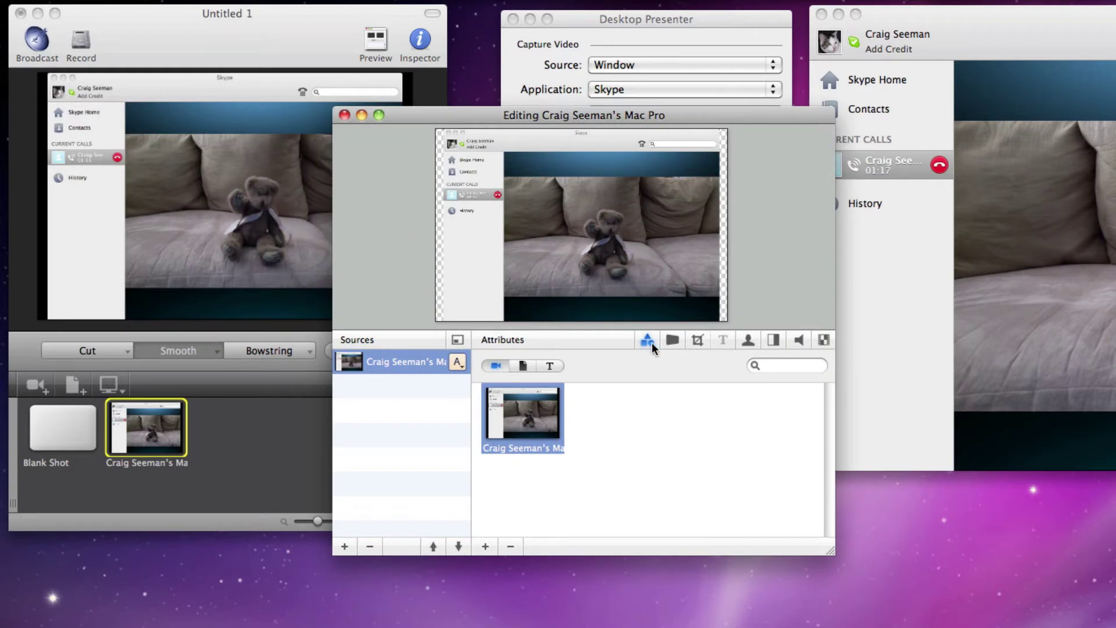
pyautogui.click(697, 341)
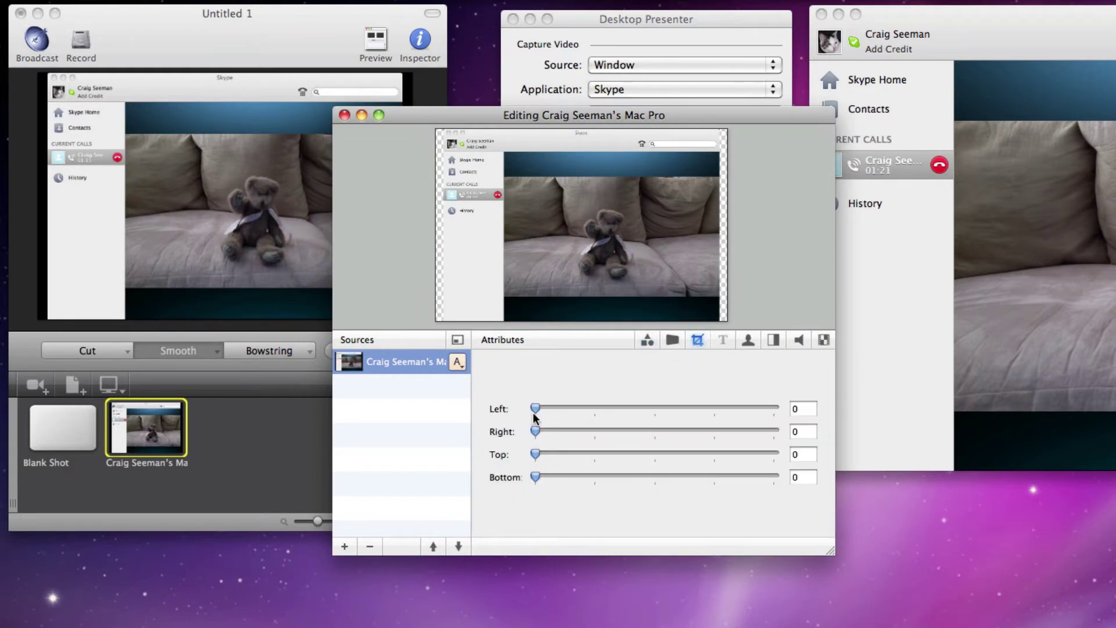
pyautogui.moveTo(535, 409); pyautogui.dragTo(589, 412)
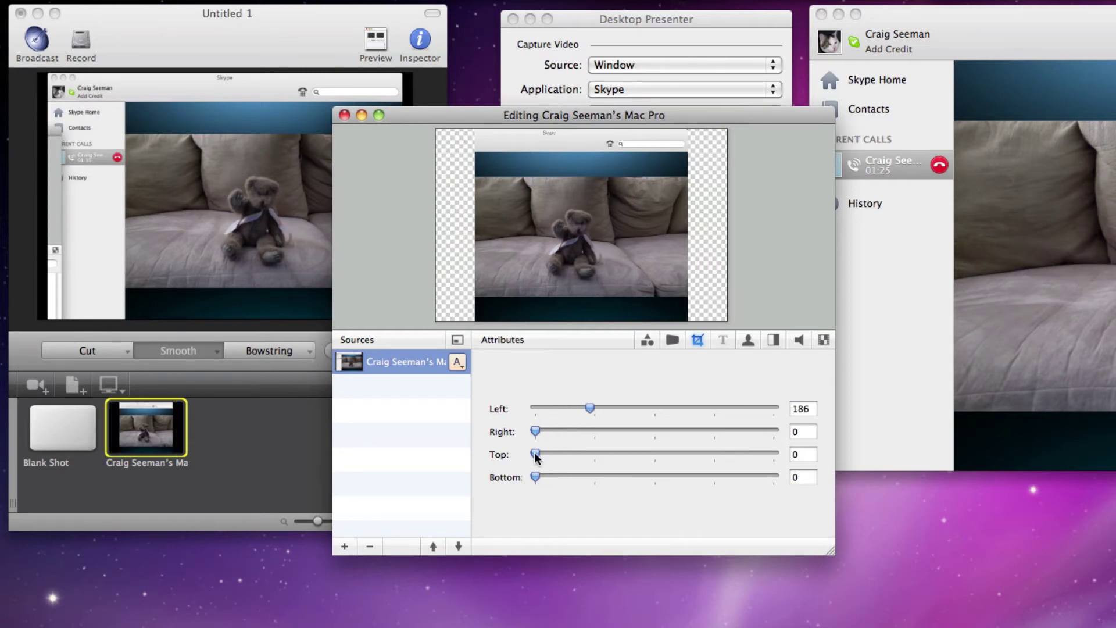
pyautogui.moveTo(535, 454); pyautogui.dragTo(595, 458)
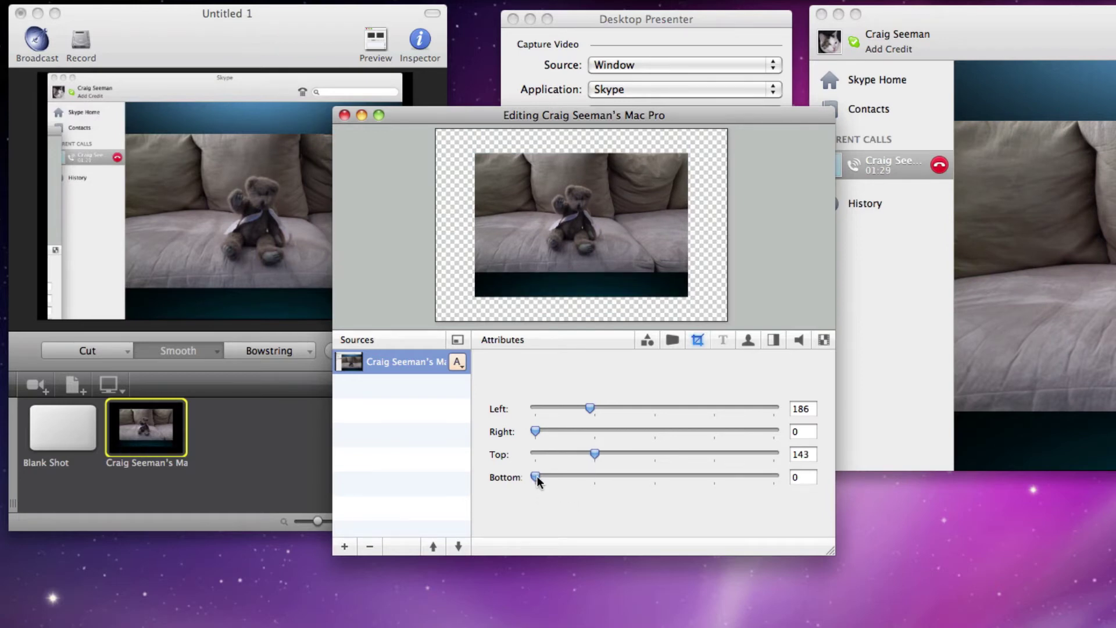
pyautogui.moveTo(536, 480); pyautogui.dragTo(570, 483)
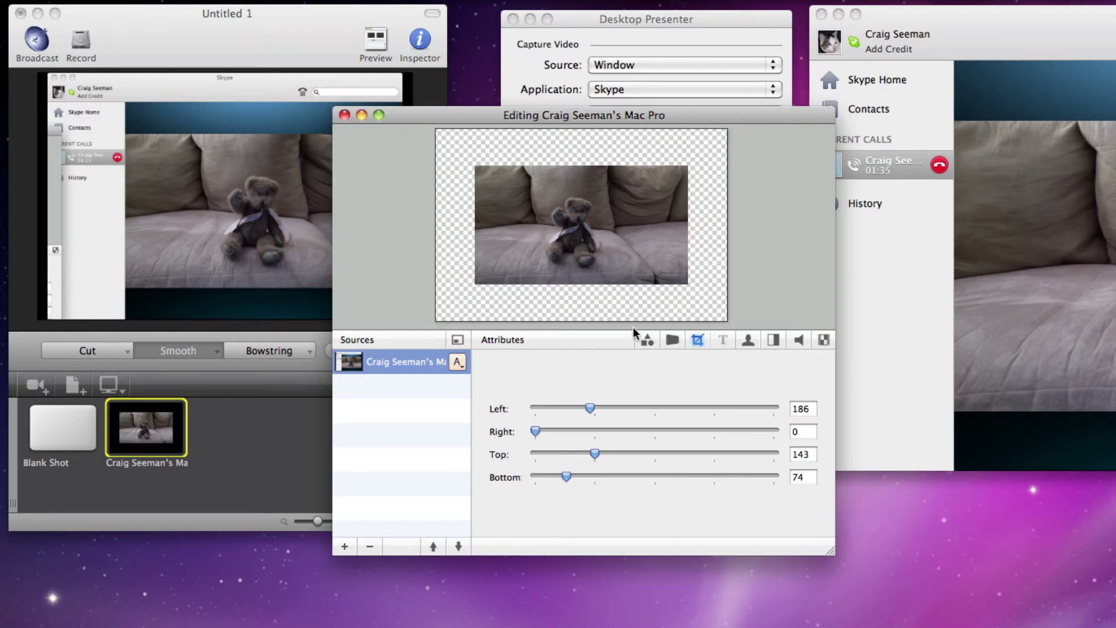
# Step: Apply Scale To Fit to the cropped bear video, then show the shot's movie library
pyautogui.click(672, 340)
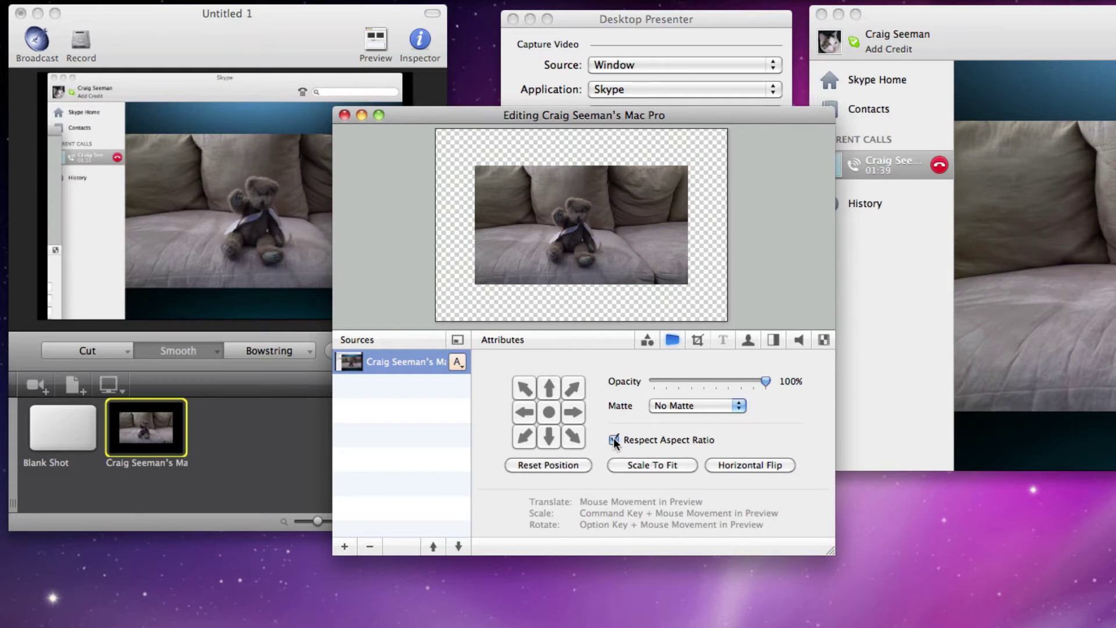
pyautogui.click(650, 466)
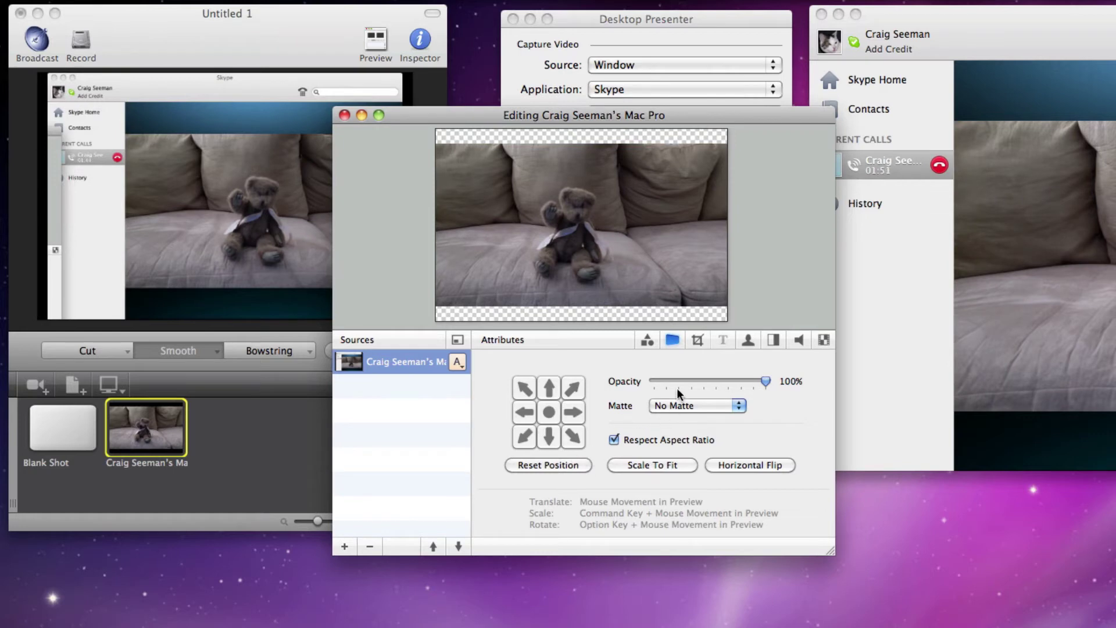
pyautogui.click(650, 340)
pyautogui.click(523, 367)
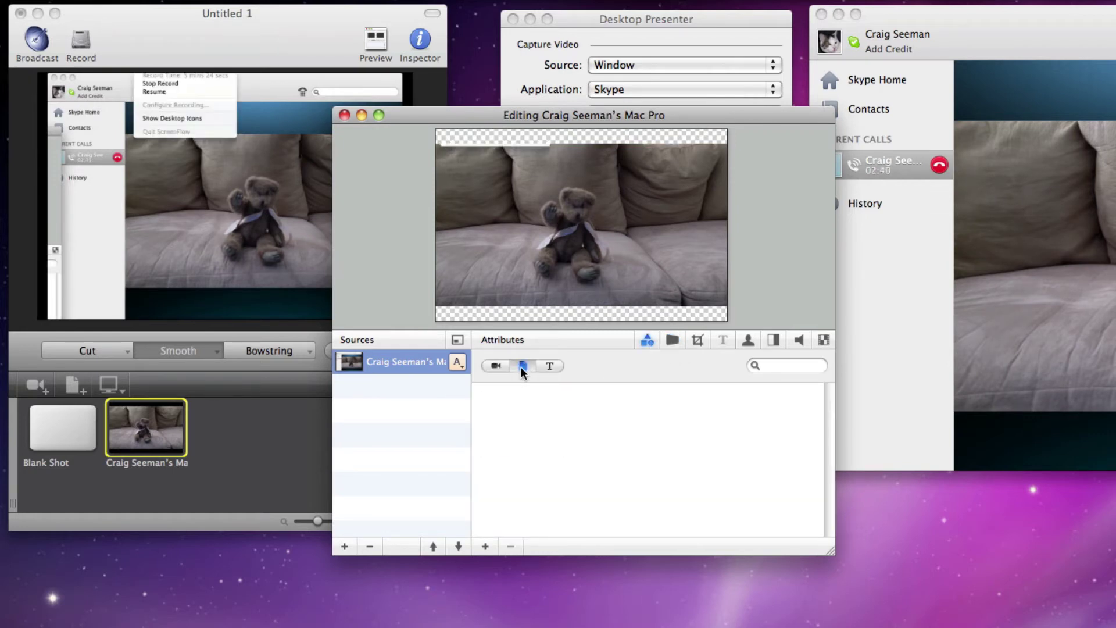
# Step: Import phenol.mov and add a new empty layer below the Skype video
pyautogui.click(486, 547)
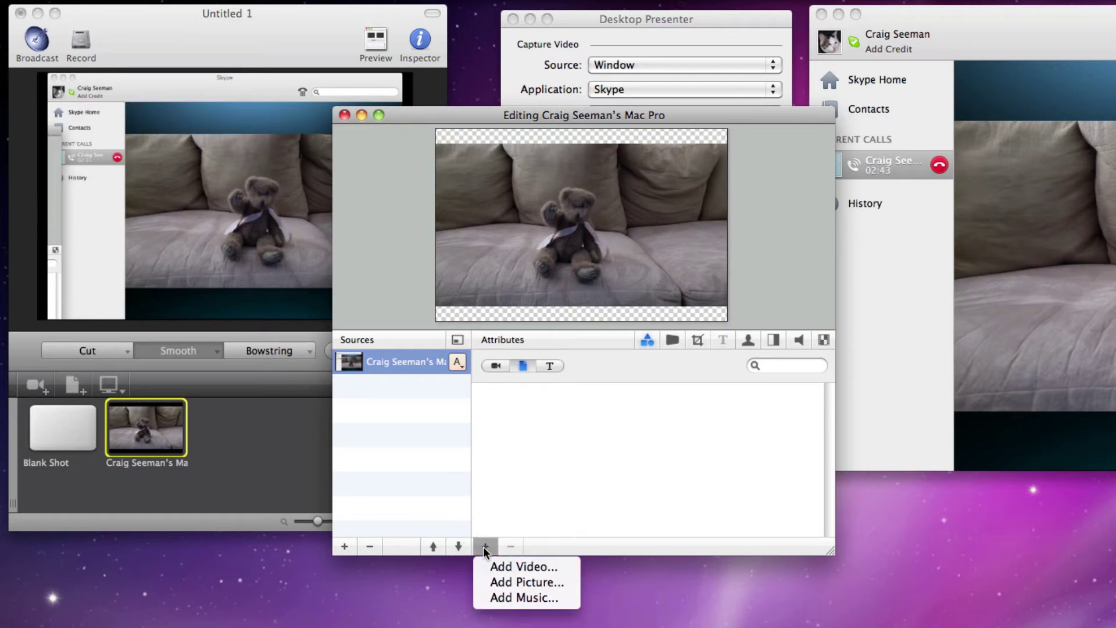
pyautogui.click(508, 566)
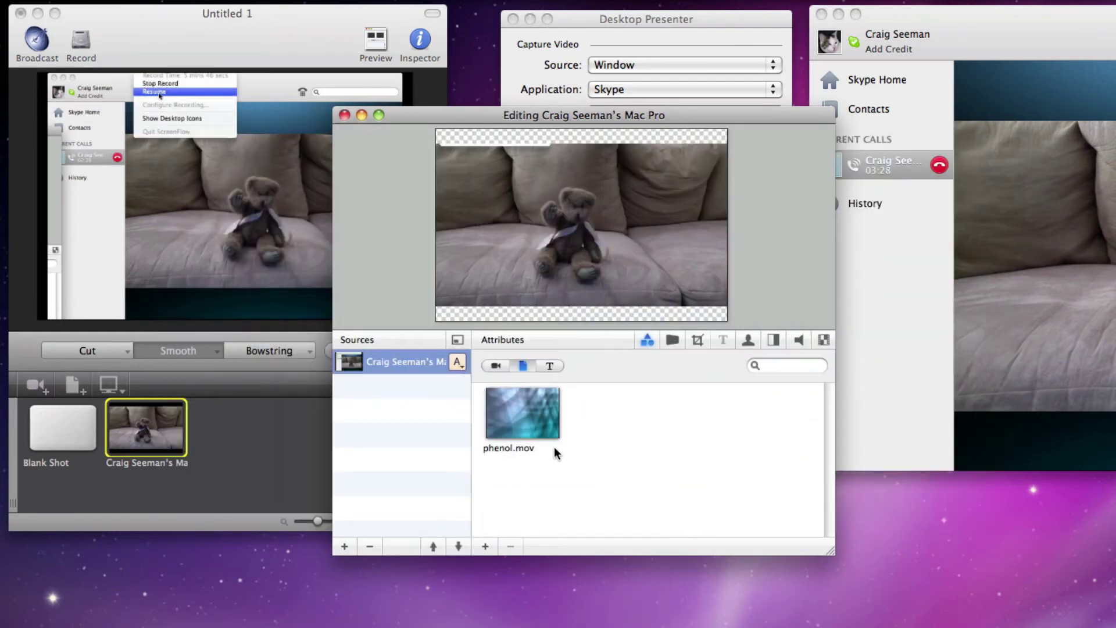
pyautogui.click(344, 546)
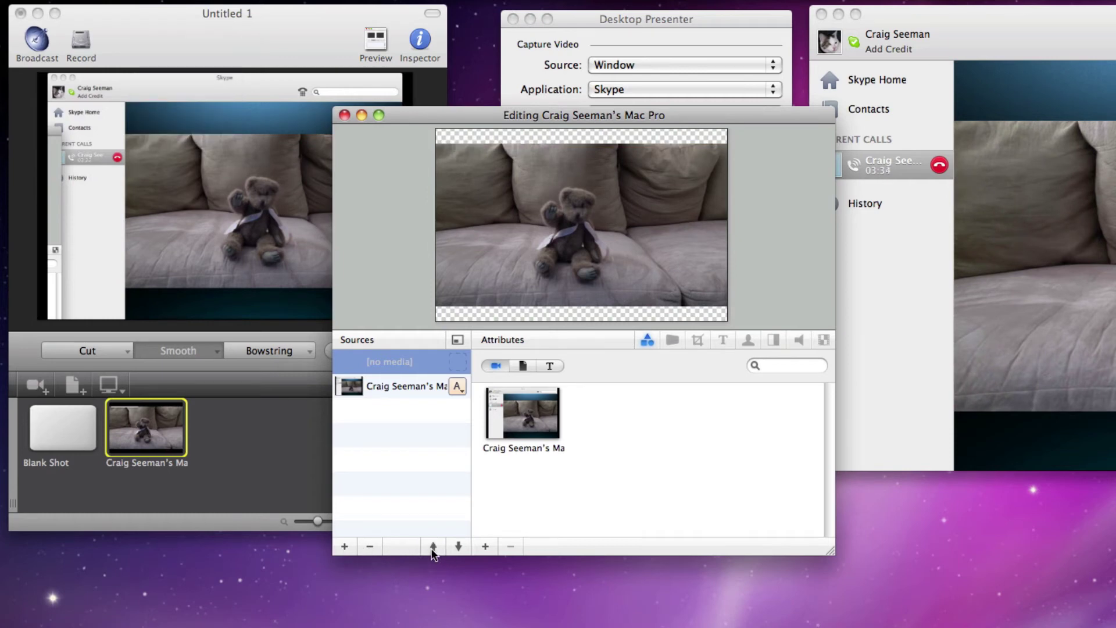
pyautogui.click(458, 546)
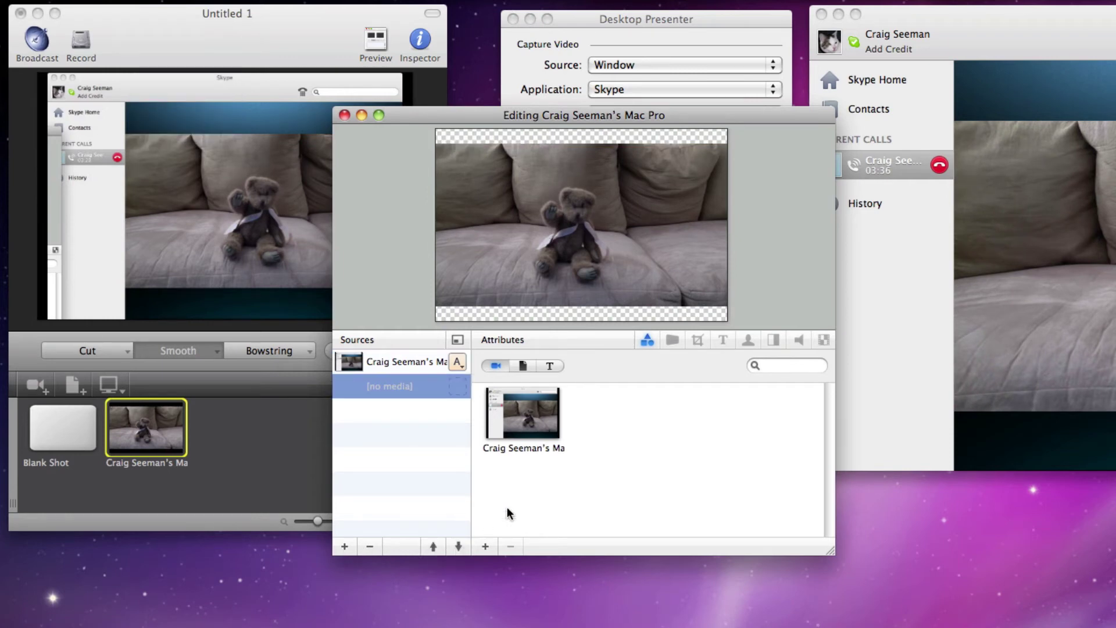
# Step: Assign phenol.mov to that layer with Respect Aspect Ratio off, then reselect the Skype layer
pyautogui.click(526, 363)
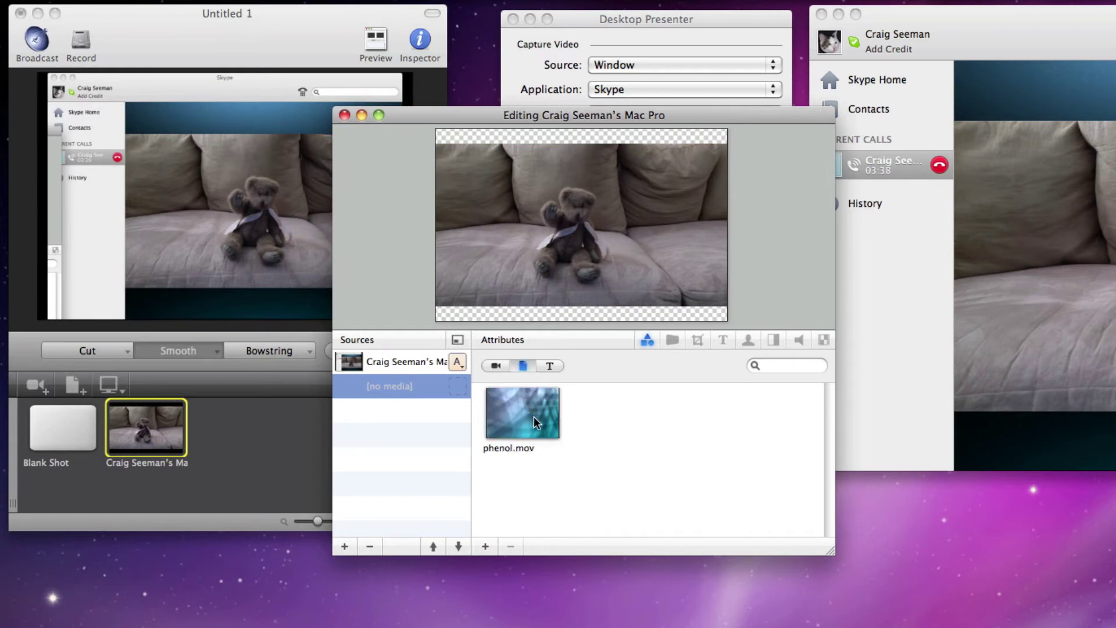
pyautogui.click(534, 416)
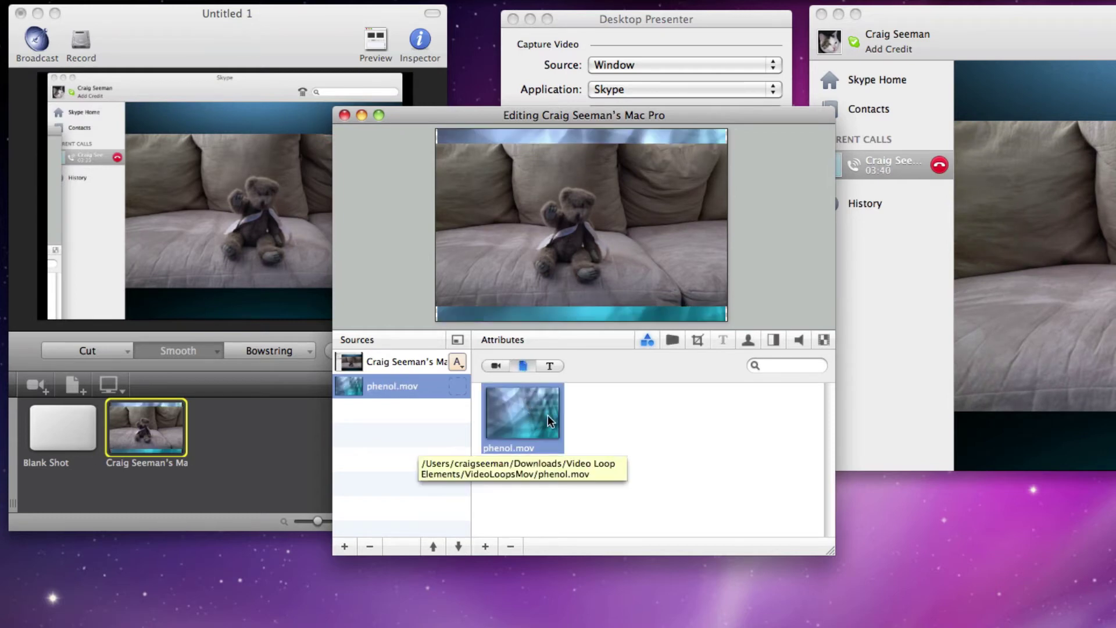
pyautogui.click(673, 341)
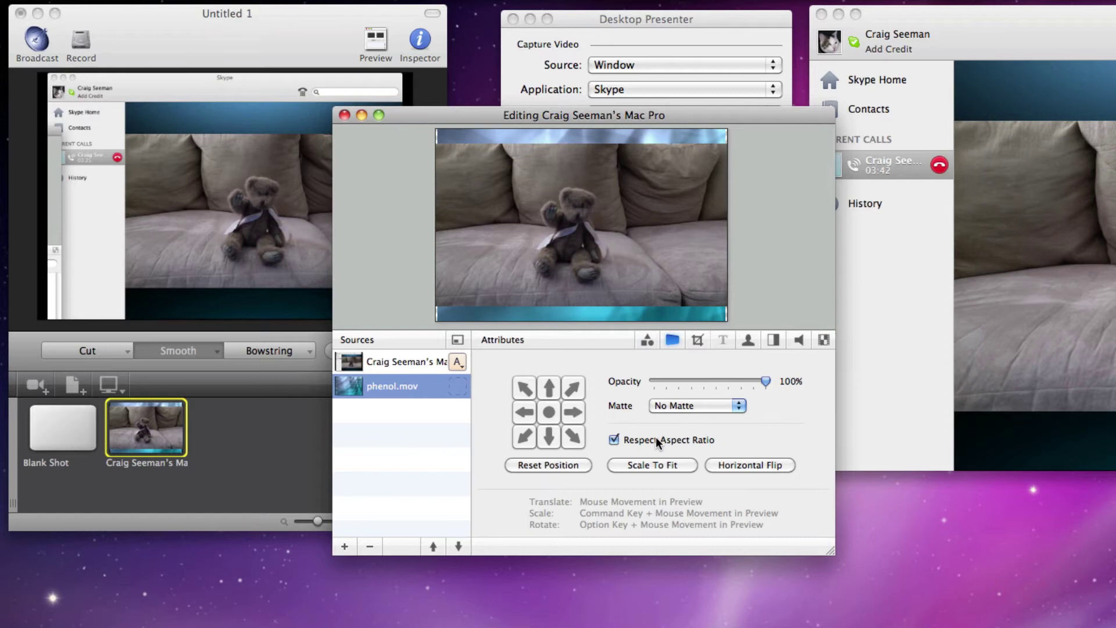
pyautogui.click(613, 437)
pyautogui.click(406, 362)
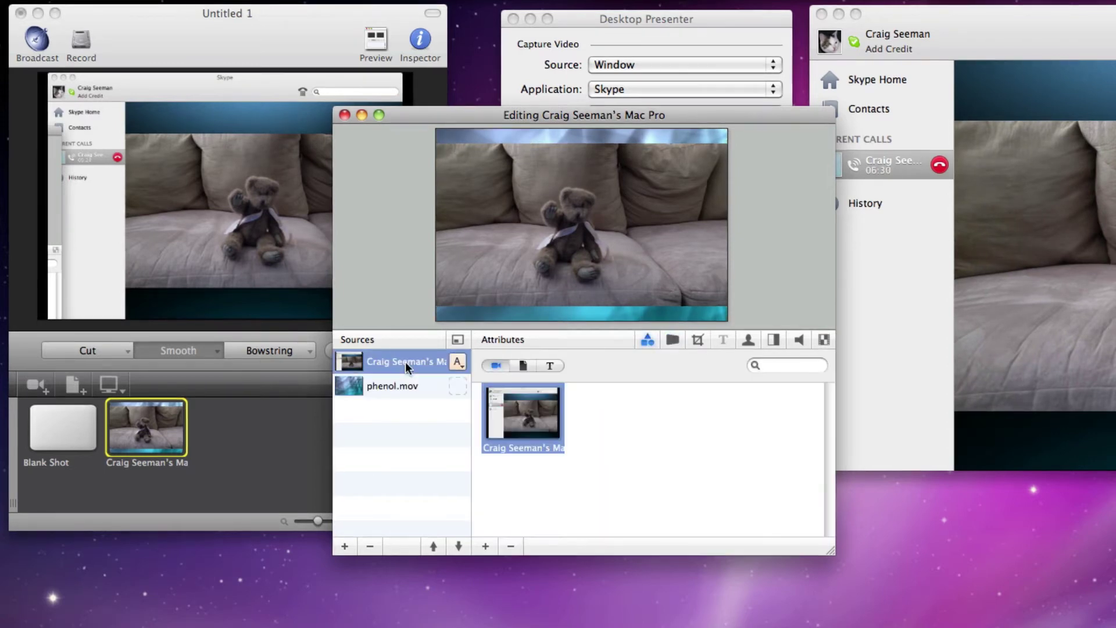
# Step: Add a new title layer, trying several templates before settling on Blue Corporate
pyautogui.click(345, 546)
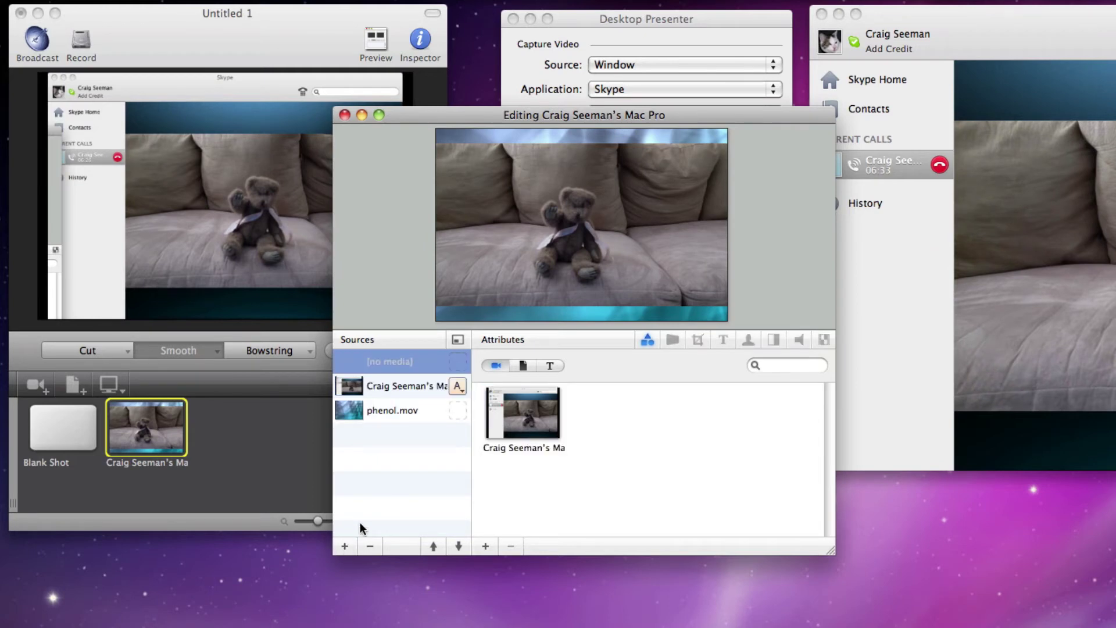
pyautogui.click(549, 365)
pyautogui.scroll(-5, 532, 427)
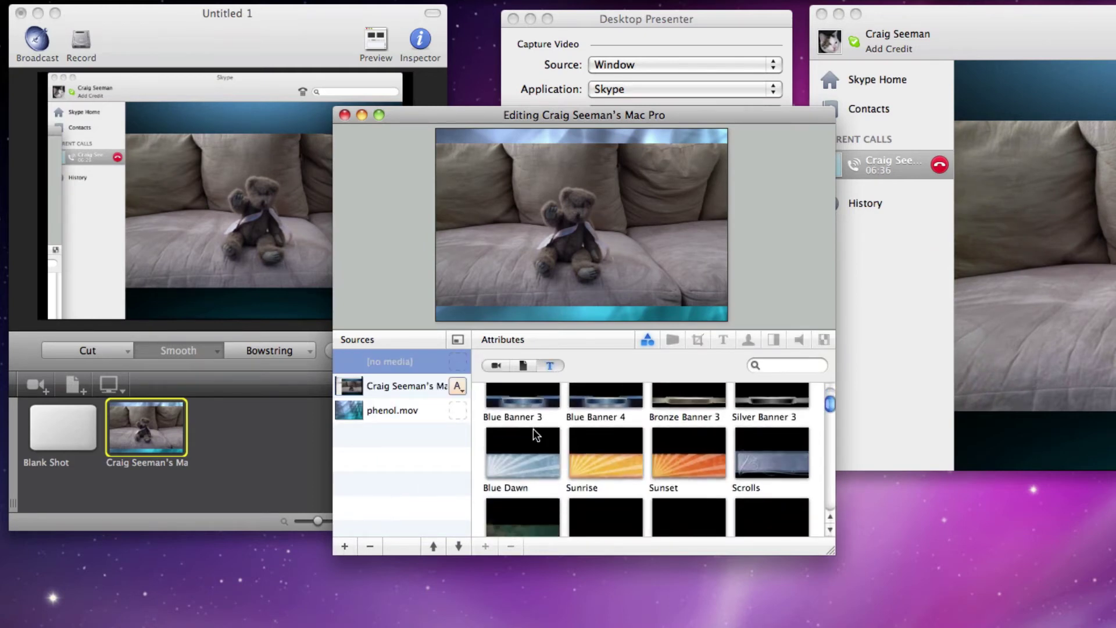
pyautogui.click(616, 450)
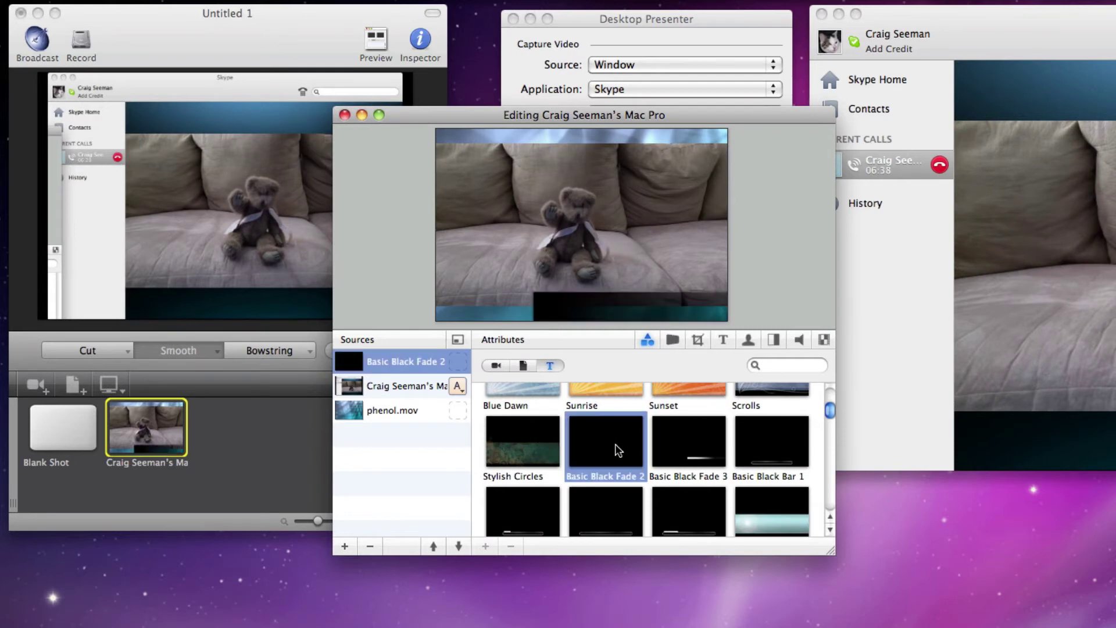
pyautogui.scroll(-4, 610, 453)
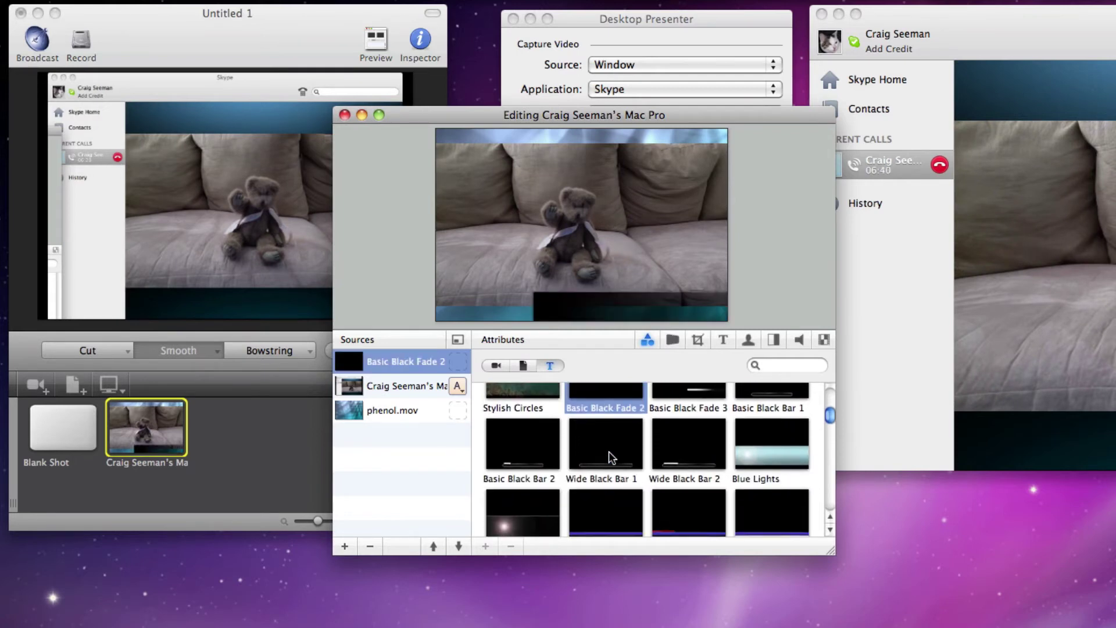
pyautogui.scroll(-5, 608, 451)
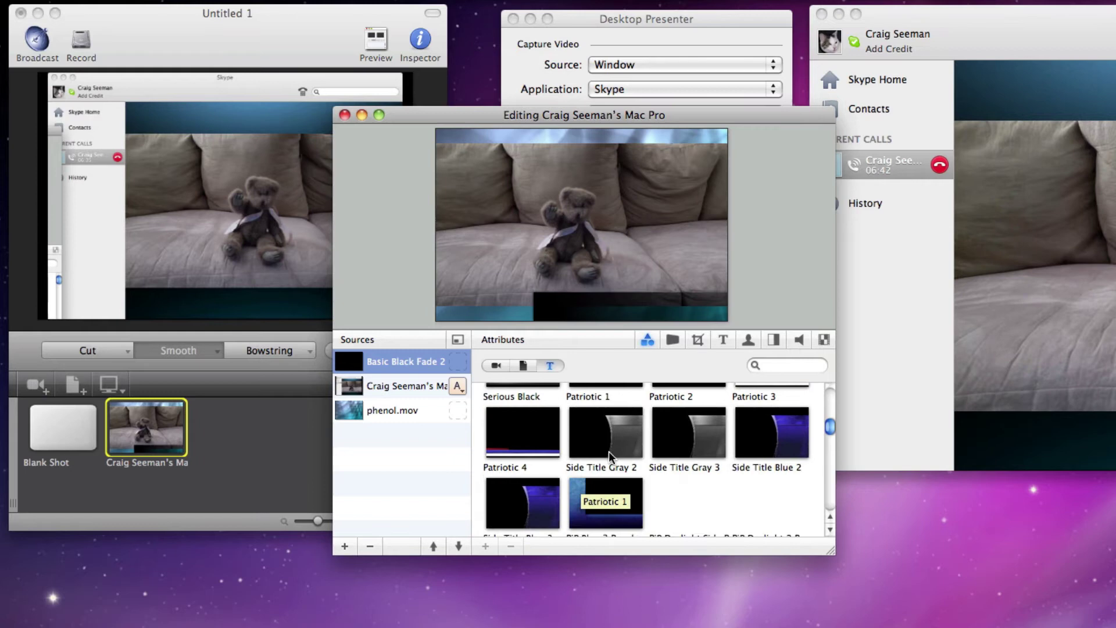
pyautogui.scroll(-5, 608, 451)
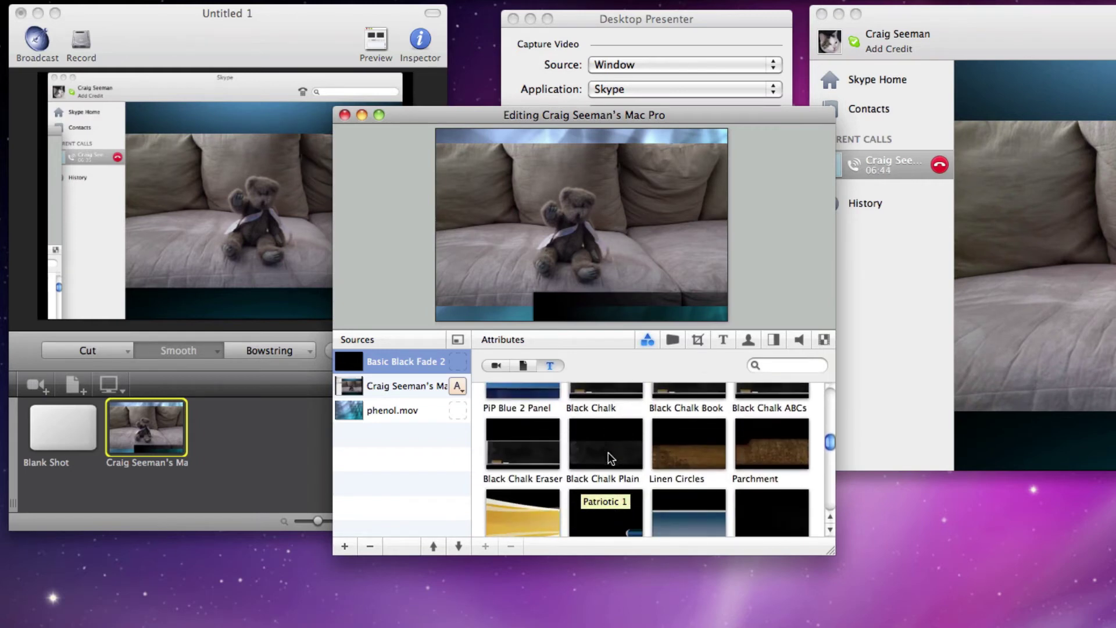
pyautogui.click(610, 458)
pyautogui.scroll(-2, 610, 458)
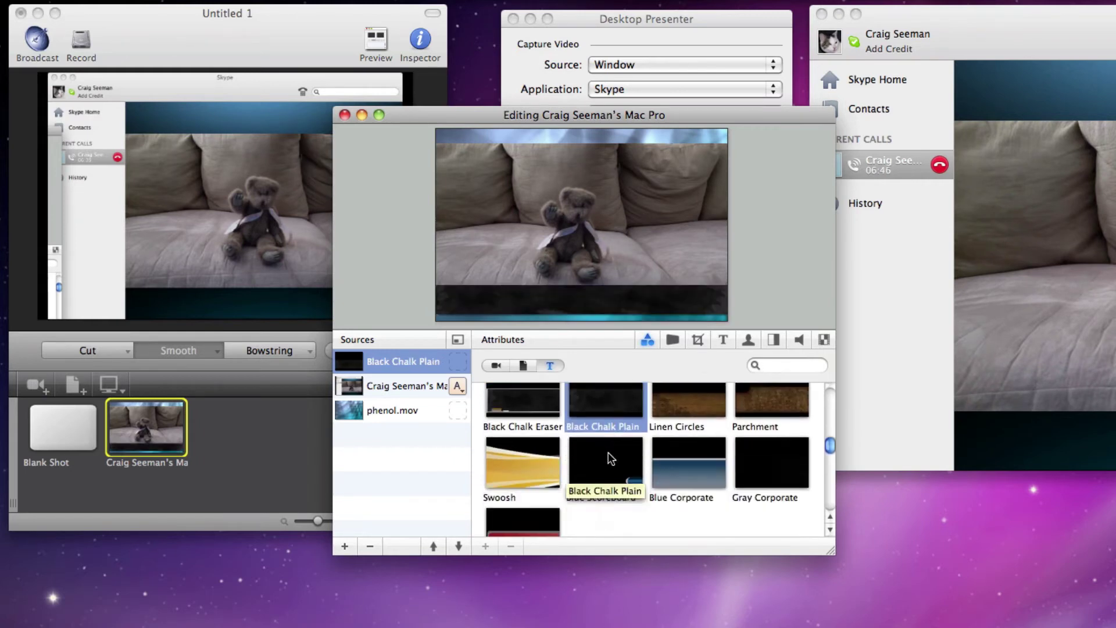
pyautogui.click(689, 456)
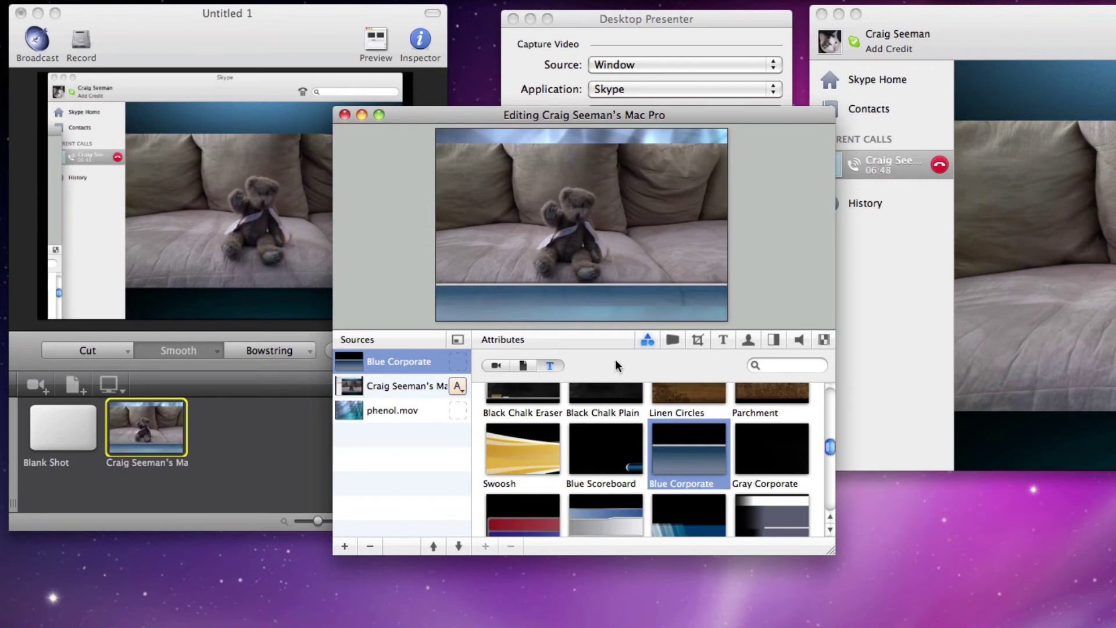
# Step: Enter 'Skype Bear' as Line 1 of the Blue Corporate title
pyautogui.click(723, 339)
pyautogui.click(633, 405)
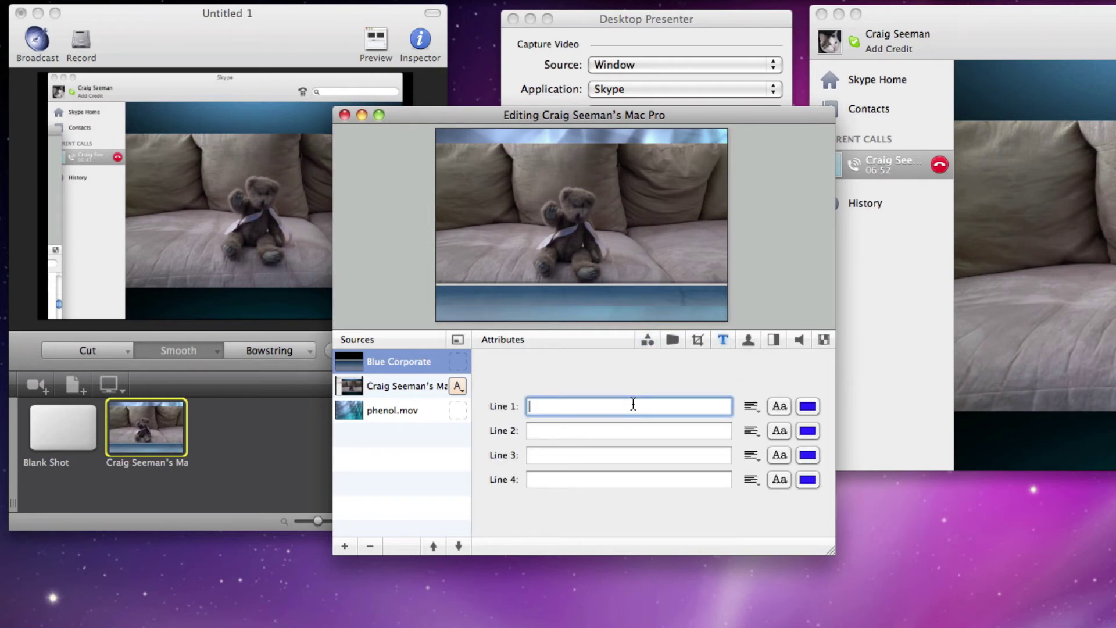
pyautogui.write('Skype Bear')
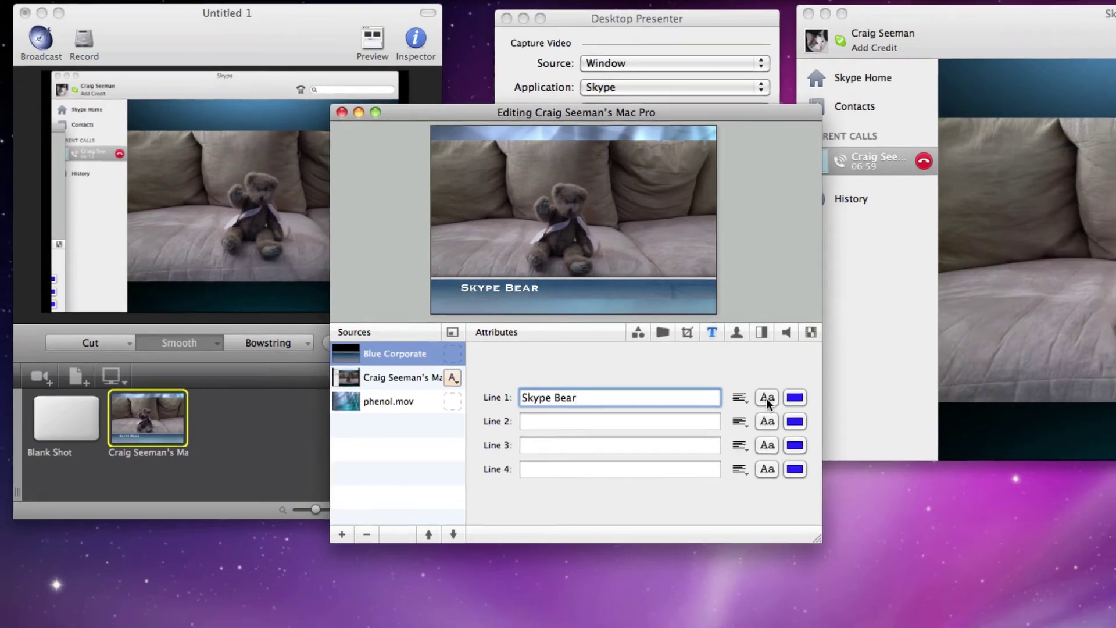
# Step: Raise the Skype Bear title's Line 1 font size to 72 in the Fonts panel, then close it
pyautogui.click(779, 406)
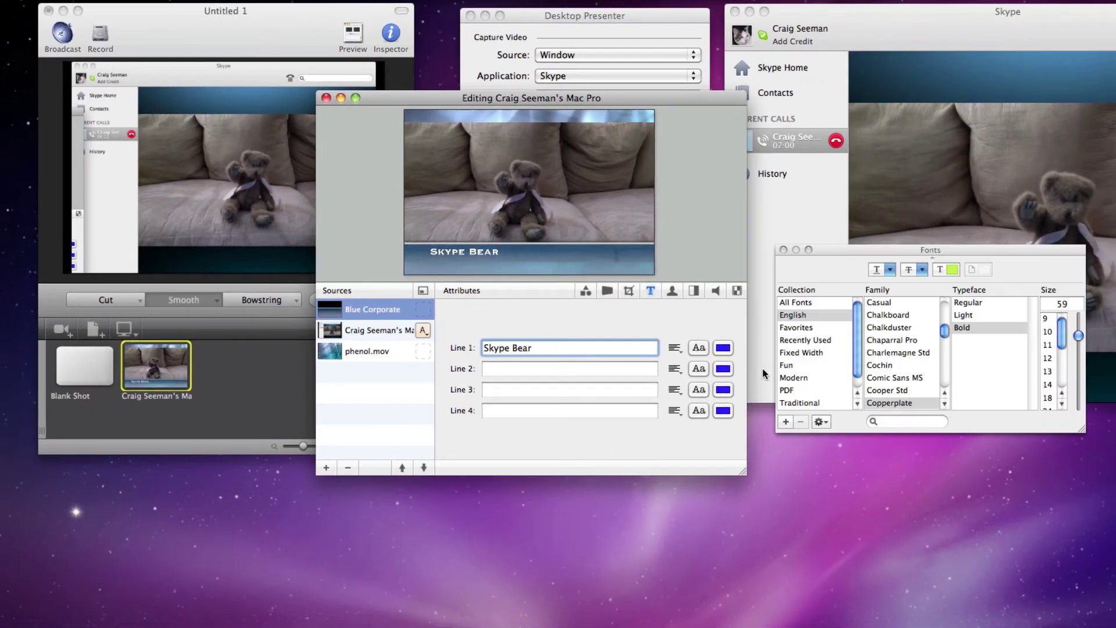
pyautogui.moveTo(1062, 341); pyautogui.dragTo(1060, 359)
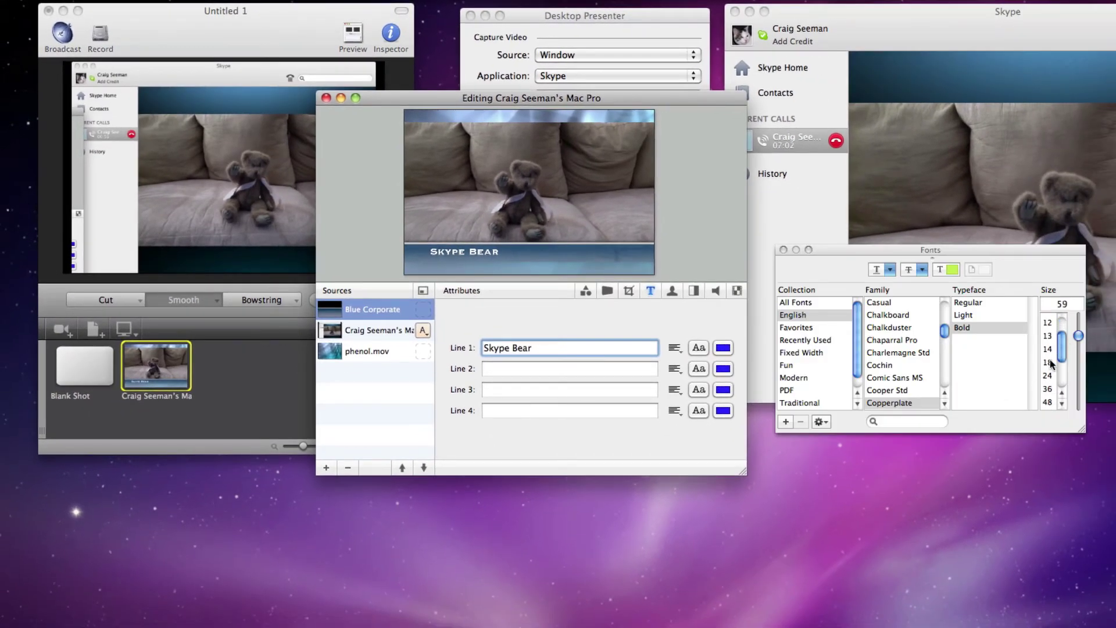
pyautogui.click(1047, 401)
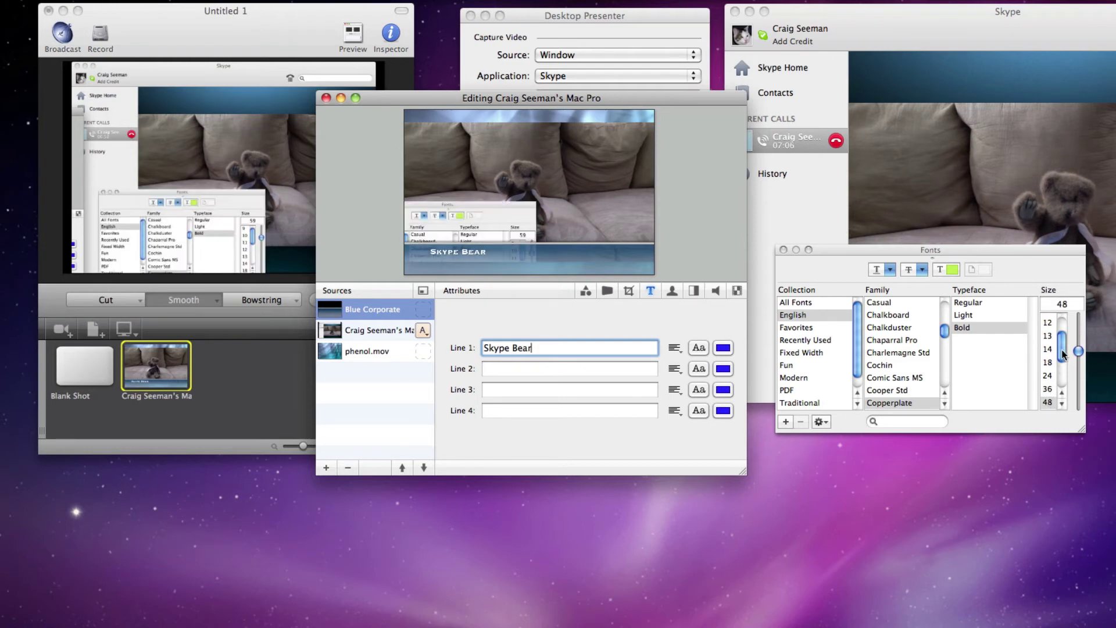
pyautogui.moveTo(1062, 353); pyautogui.dragTo(1061, 368)
pyautogui.click(1047, 384)
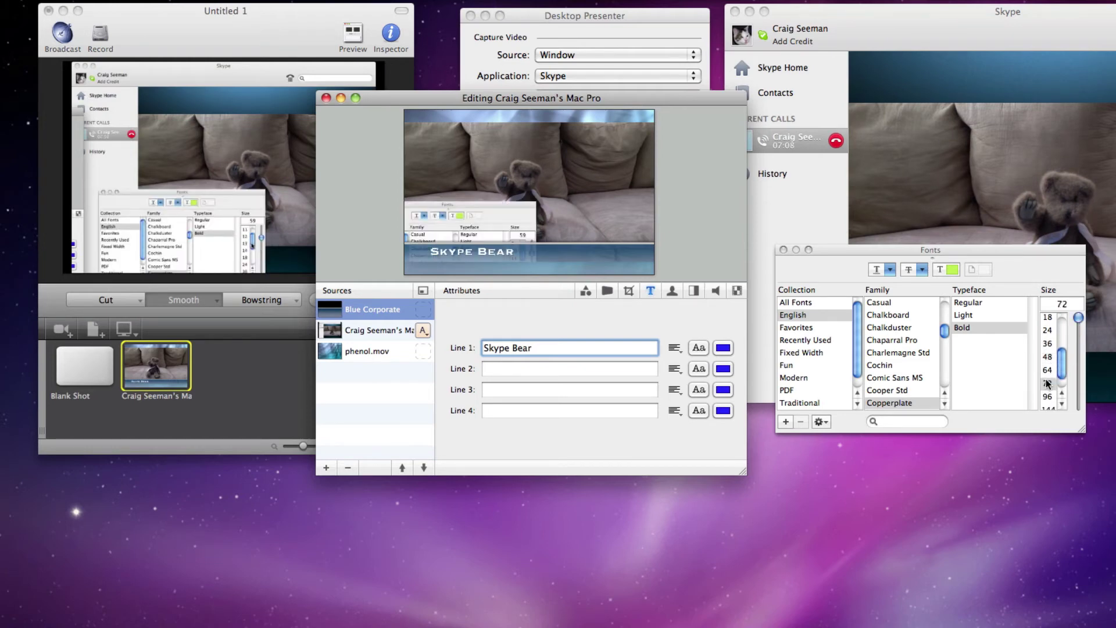
pyautogui.click(784, 250)
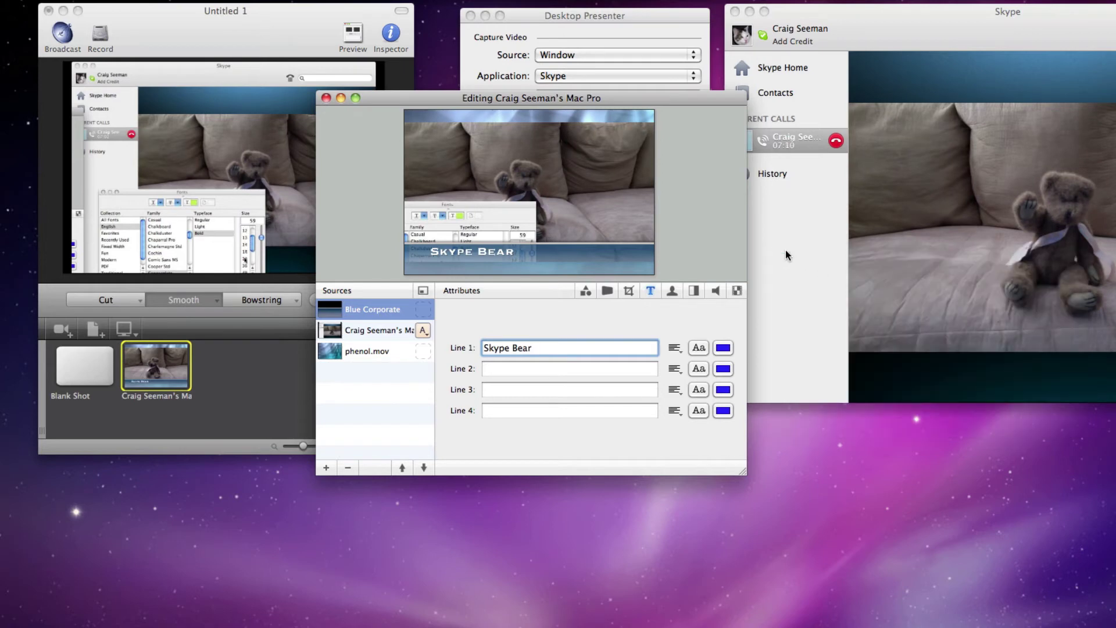
pyautogui.click(364, 331)
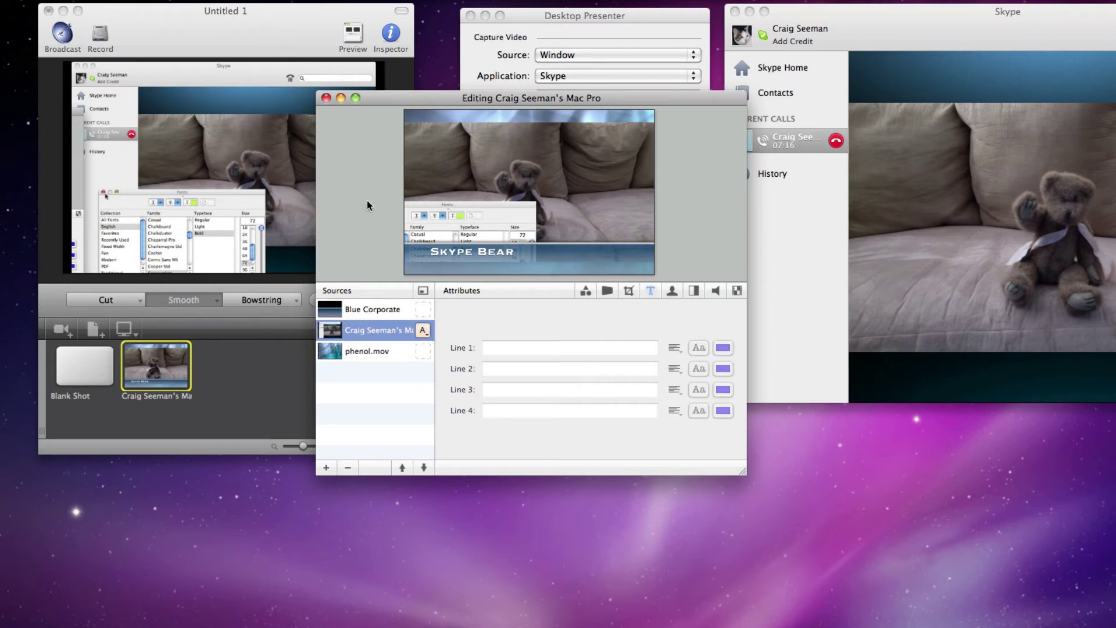
pyautogui.click(326, 98)
pyautogui.click(160, 375)
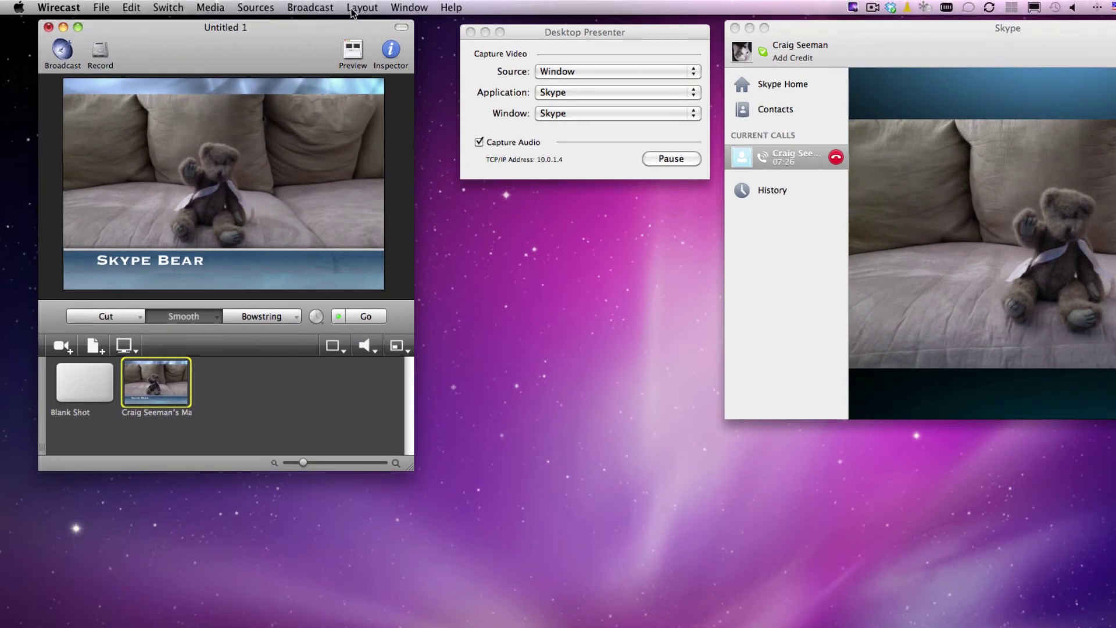
# Step: Show the Master Audio meters, then add a Logitech Camera shot and put it on air
pyautogui.click(361, 8)
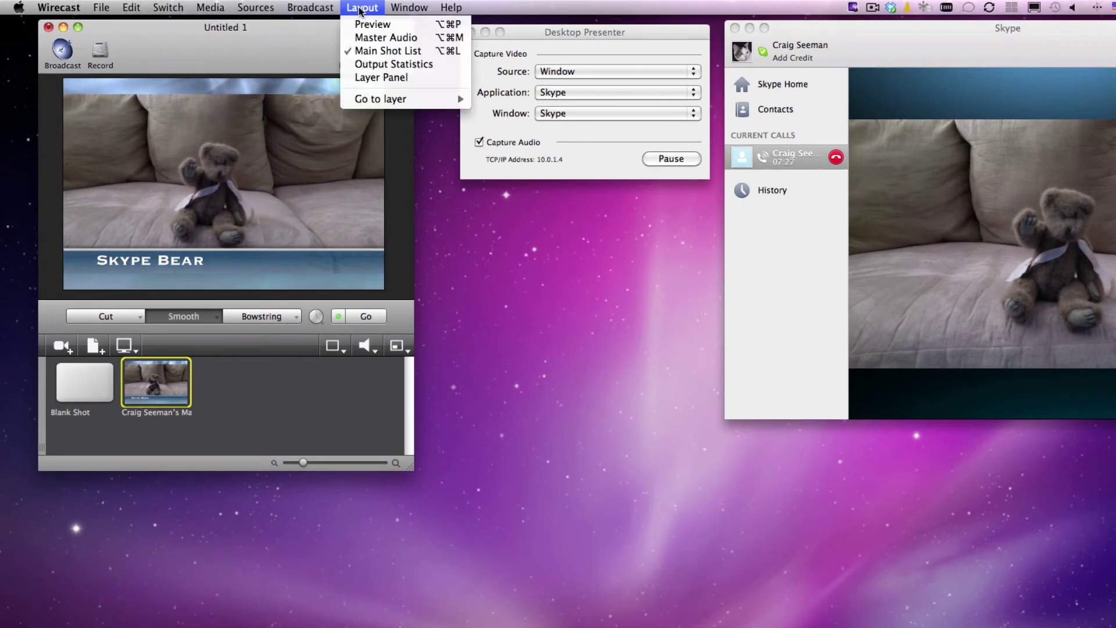
pyautogui.click(378, 38)
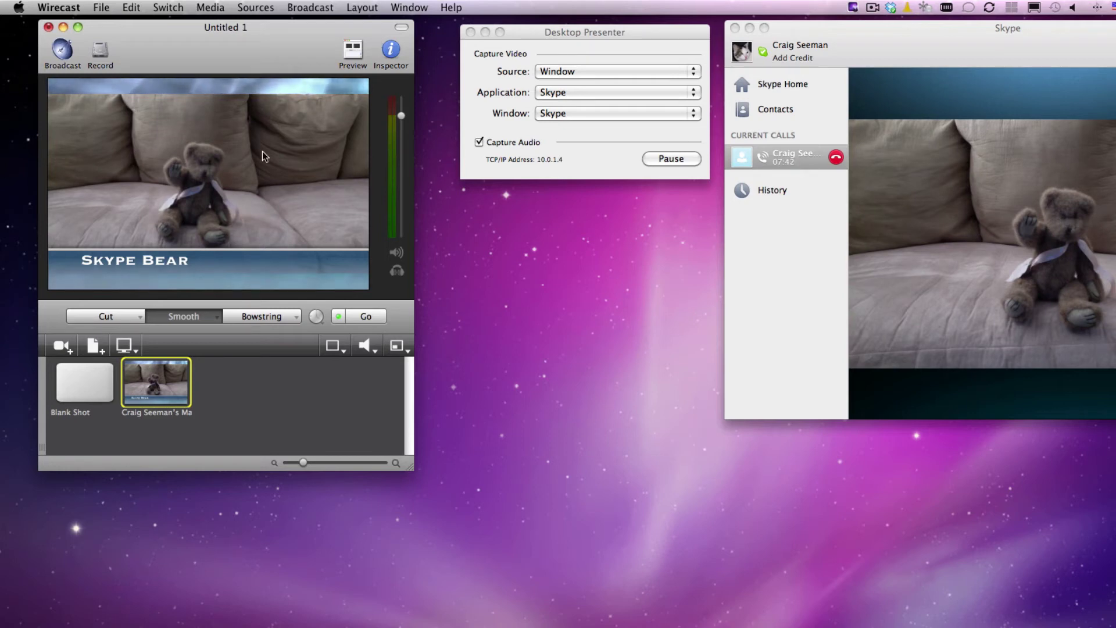
pyautogui.click(61, 345)
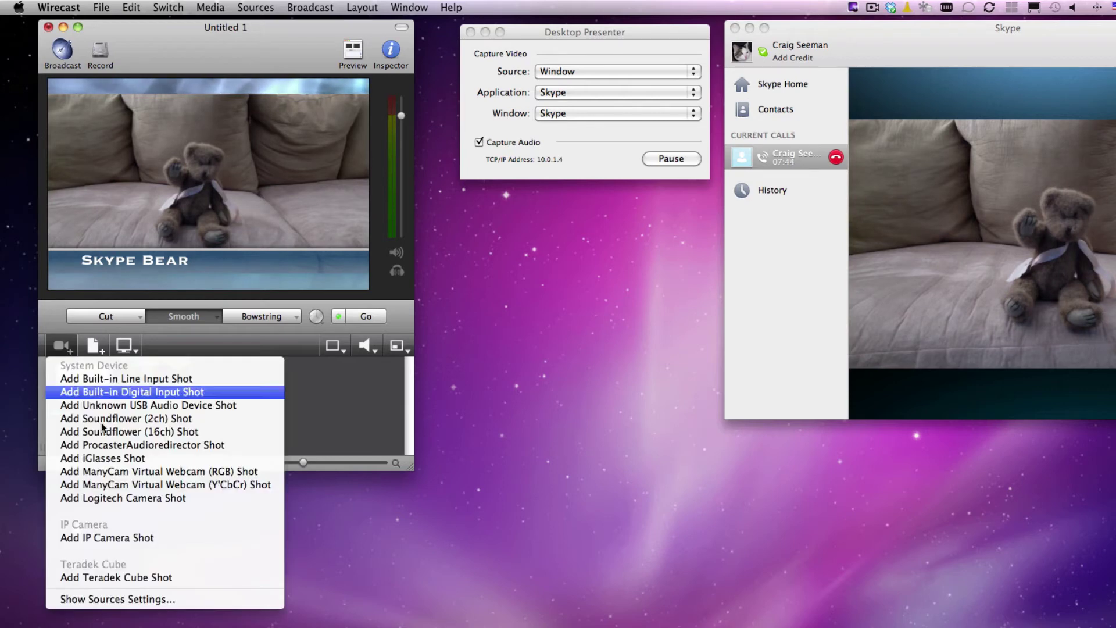
pyautogui.click(151, 499)
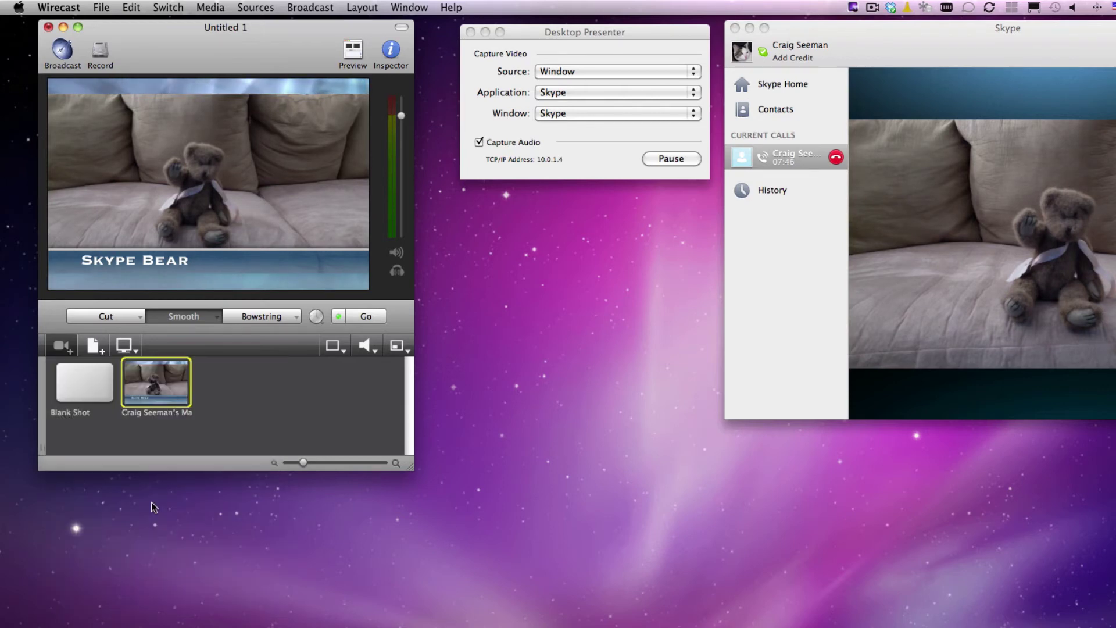
pyautogui.click(228, 395)
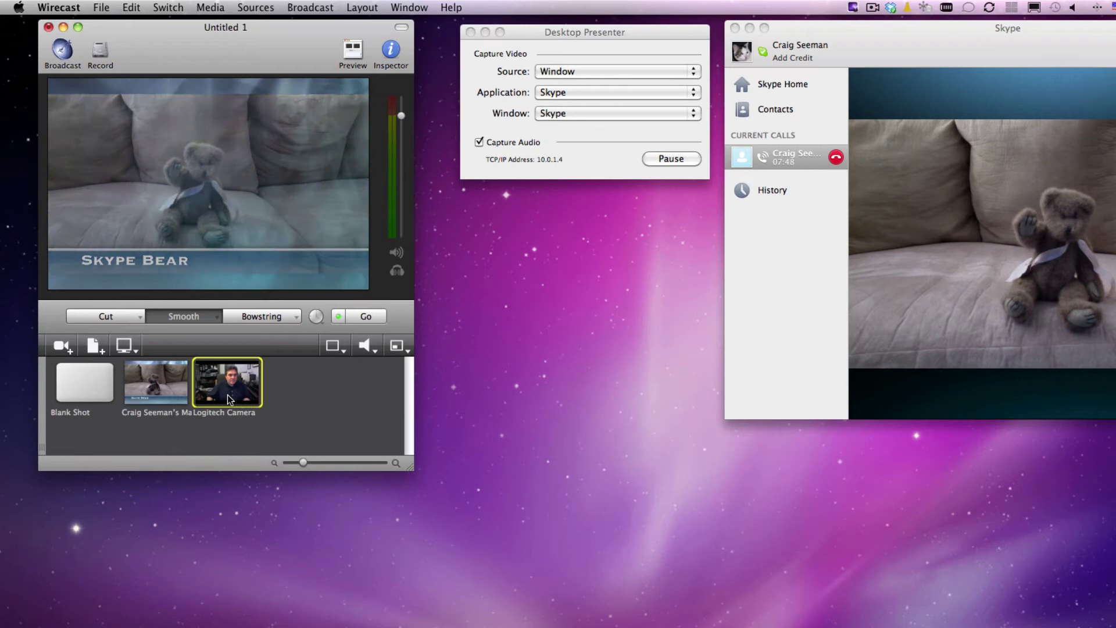
# Step: Set the canvas size to 720p (1280x720), then check the Skype Bear and Logitech Camera shots
pyautogui.click(100, 8)
pyautogui.moveTo(156, 95)
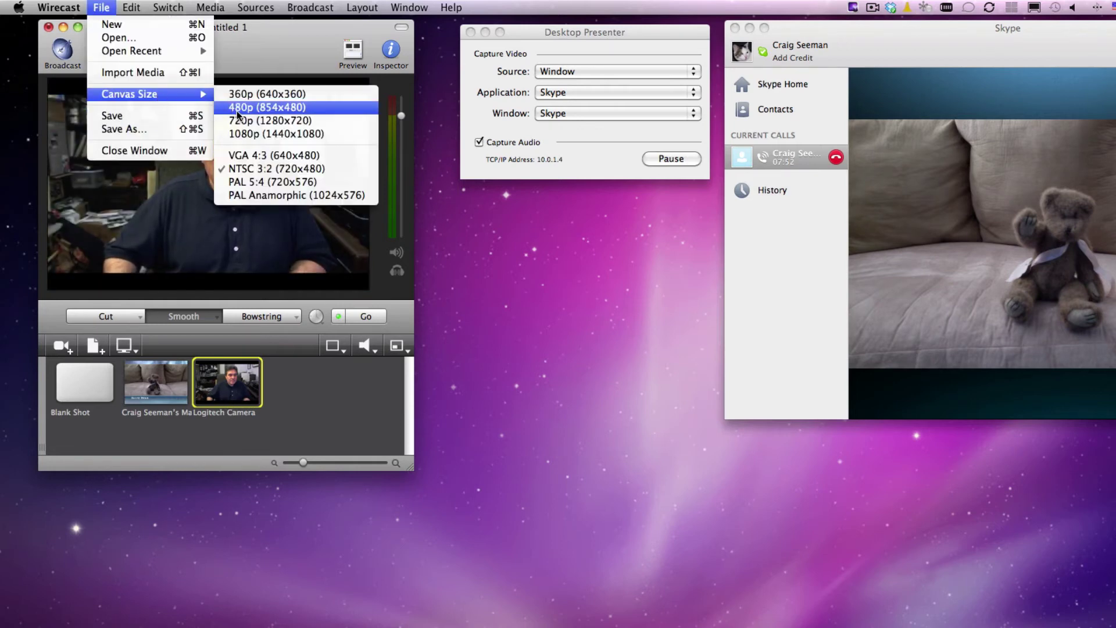
pyautogui.click(257, 122)
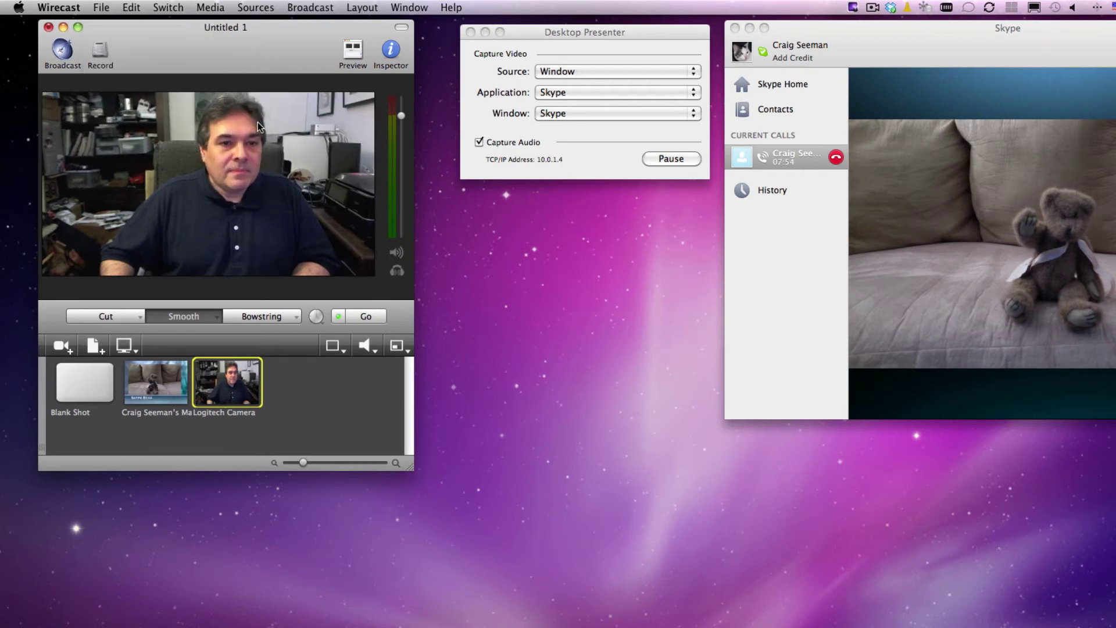
pyautogui.click(171, 378)
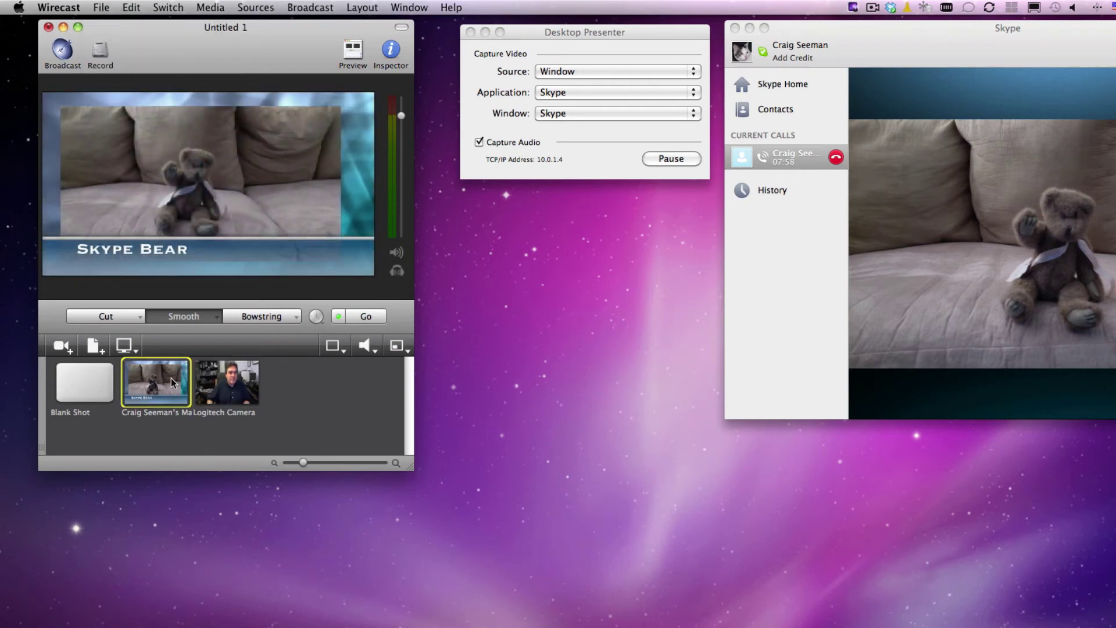
pyautogui.click(238, 386)
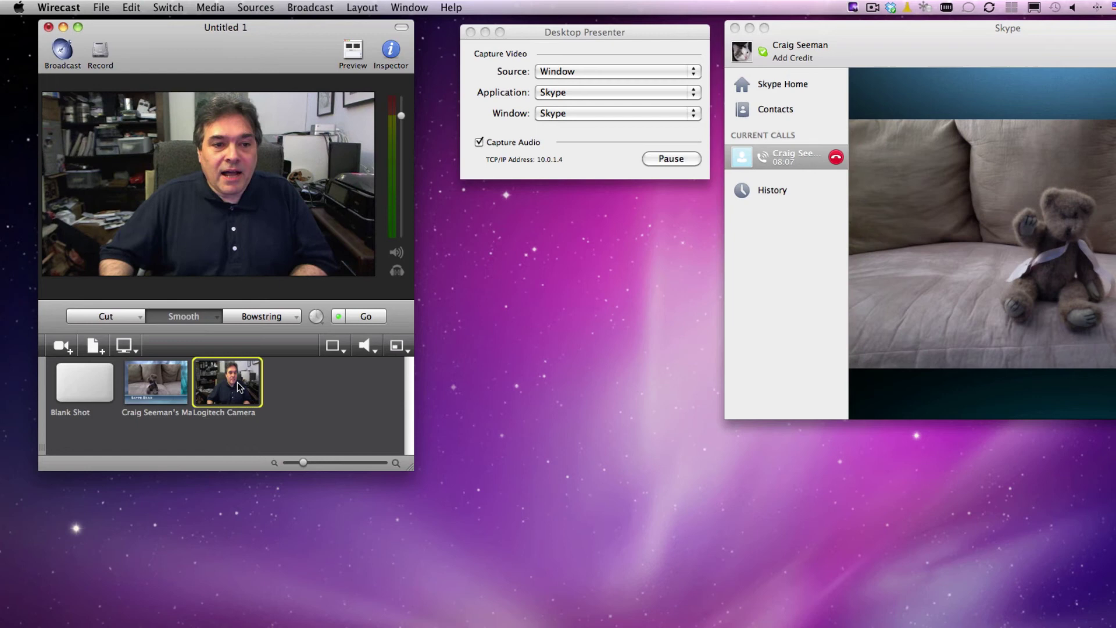
# Step: Add an empty New Shot and apply the side-by-side A/B Two Together layout preset
pyautogui.click(92, 349)
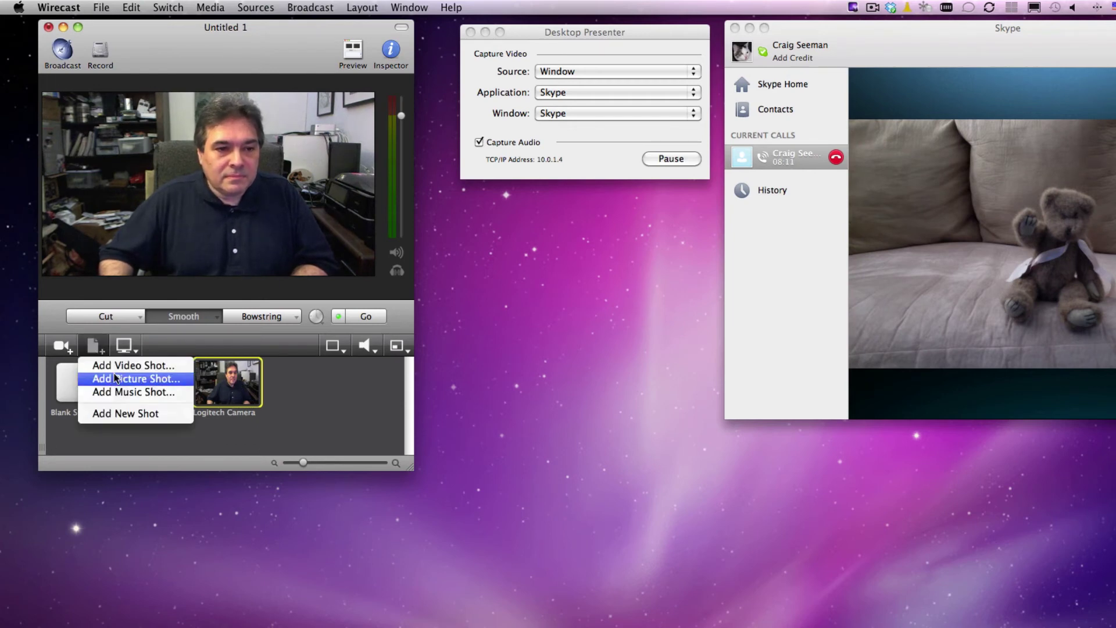
pyautogui.click(128, 414)
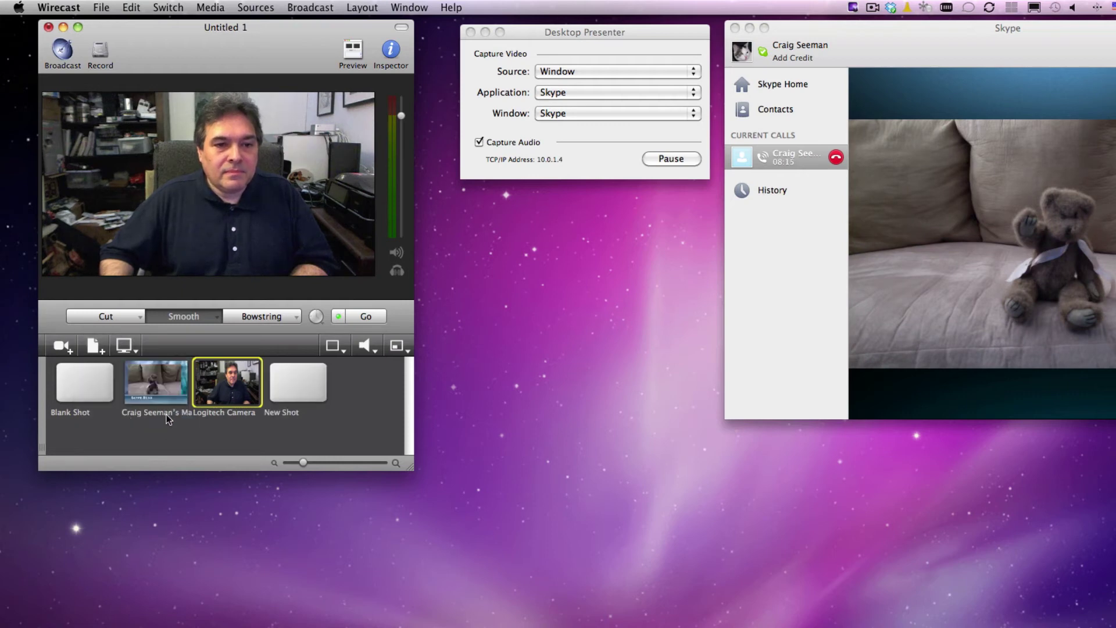
pyautogui.click(299, 387)
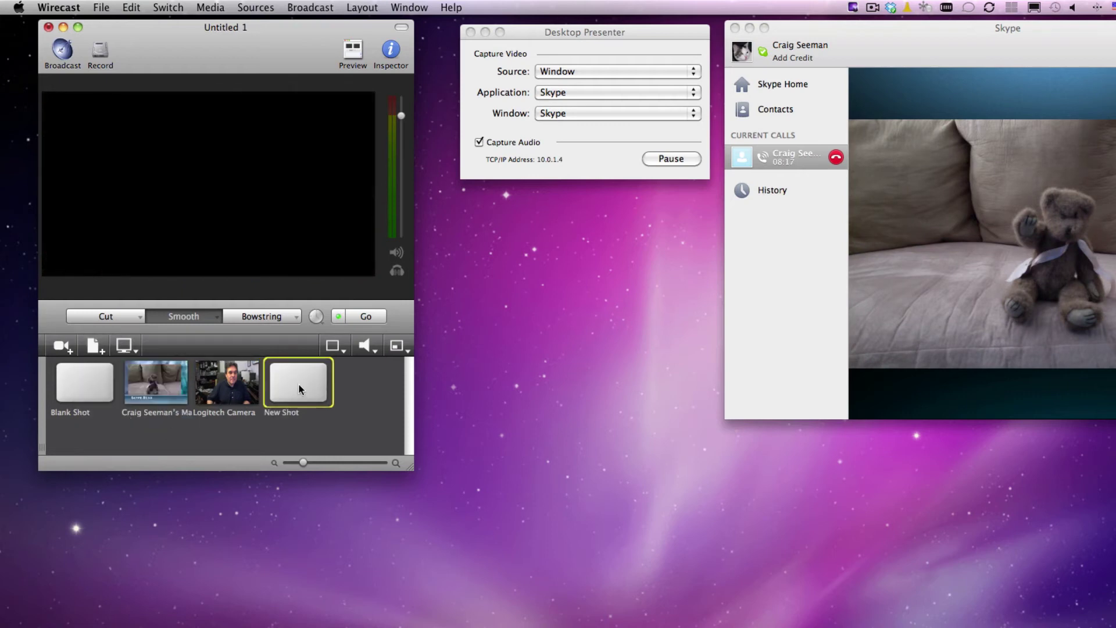
pyautogui.click(399, 346)
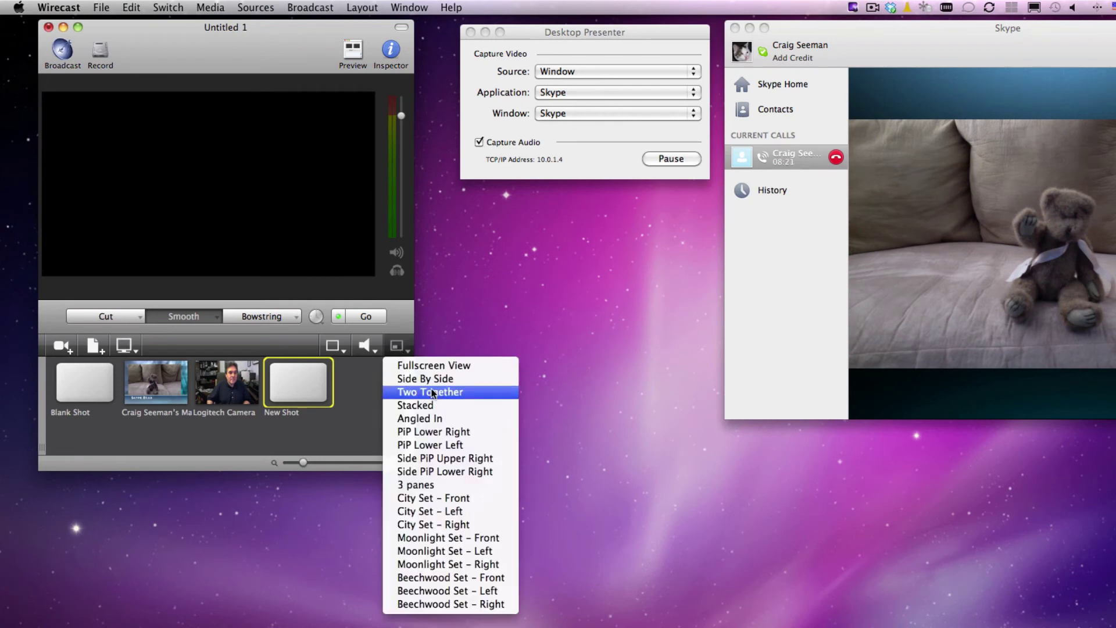
pyautogui.click(431, 378)
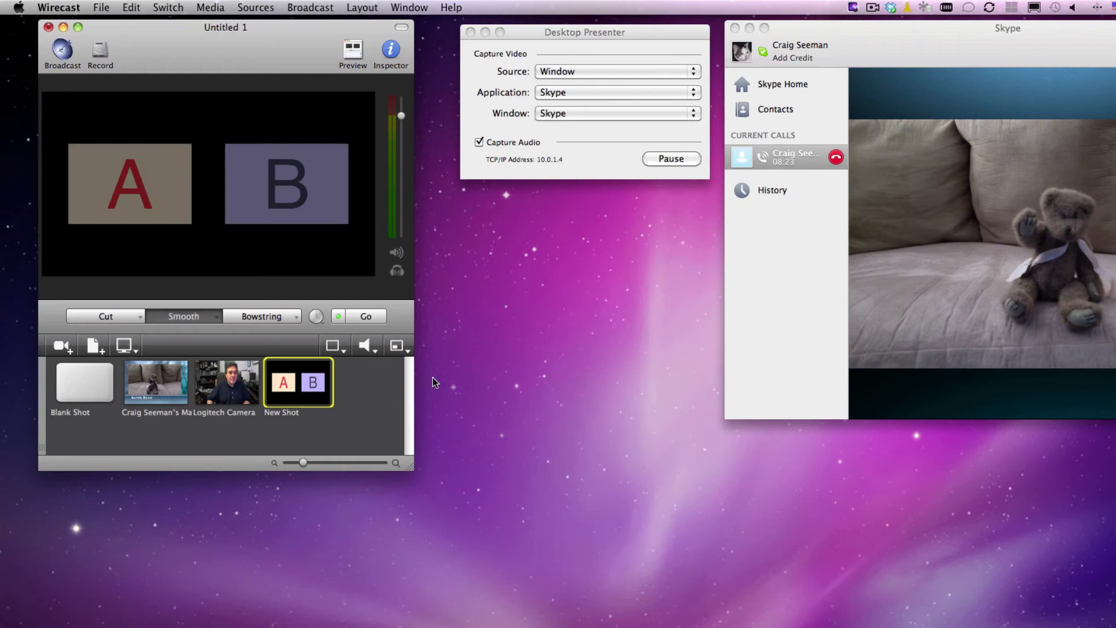
# Step: Open New Shot for editing and fill placeholder A with the Logitech Camera
pyautogui.doubleClick(313, 382)
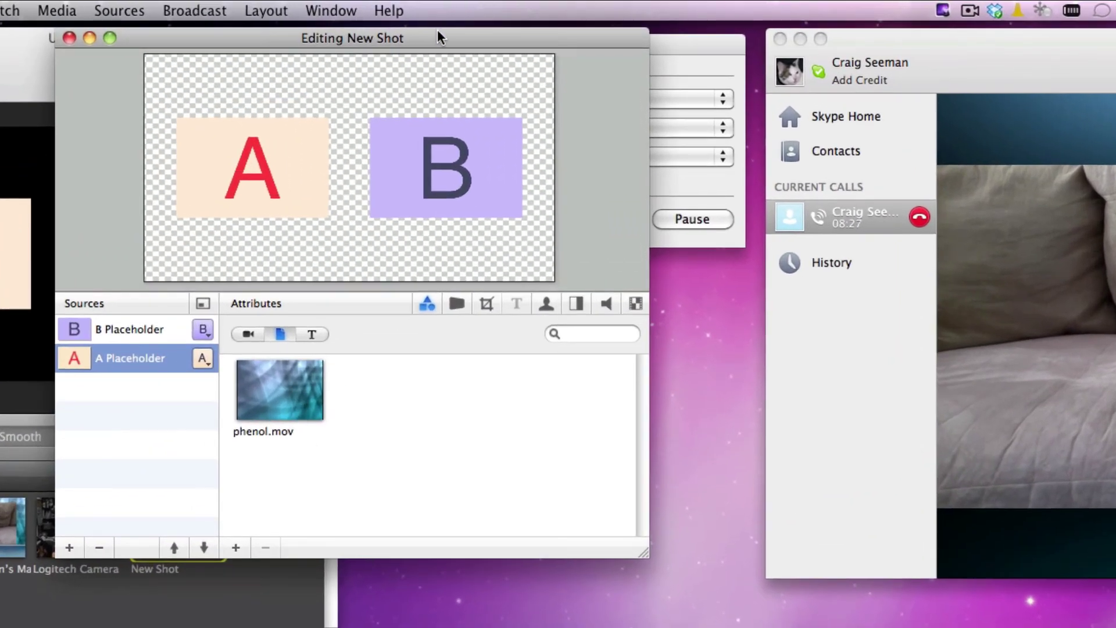
pyautogui.moveTo(437, 38); pyautogui.dragTo(652, 73)
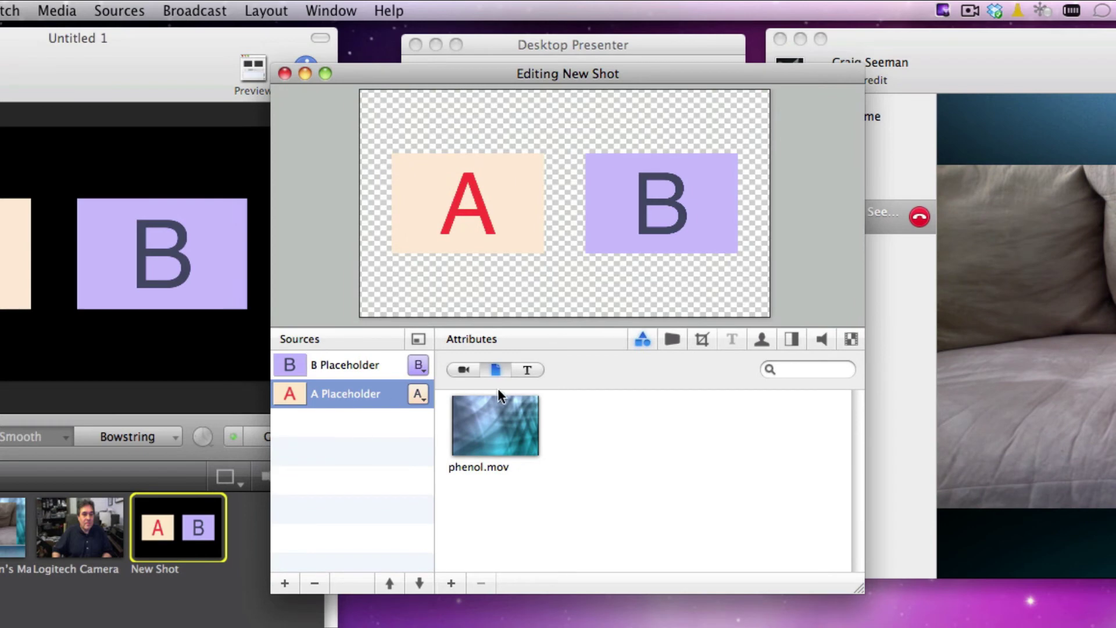
pyautogui.click(462, 368)
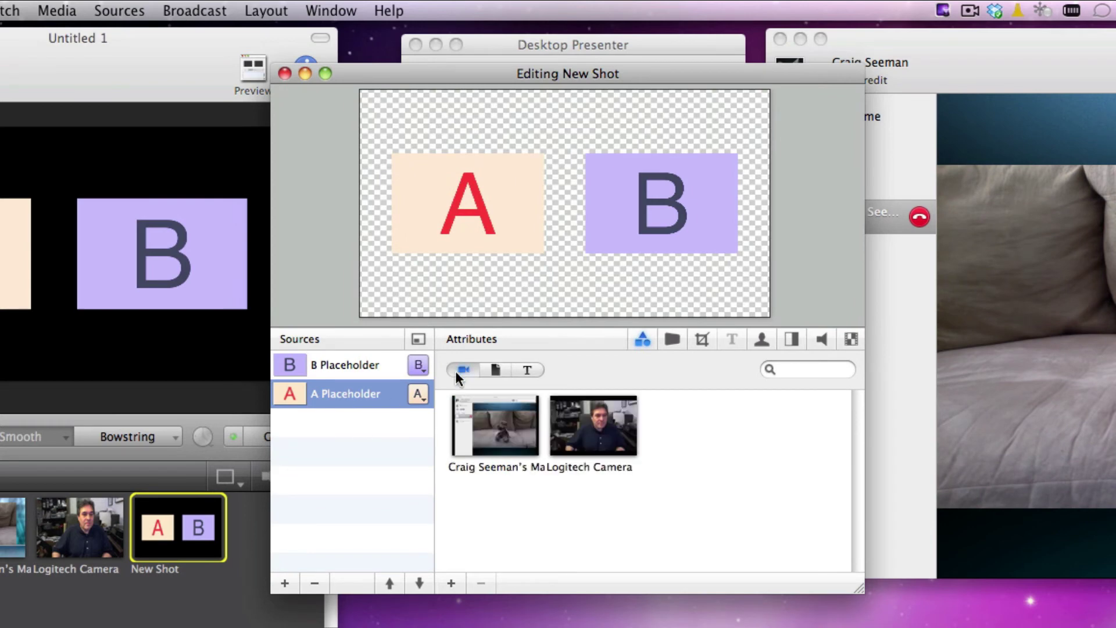
pyautogui.click(602, 439)
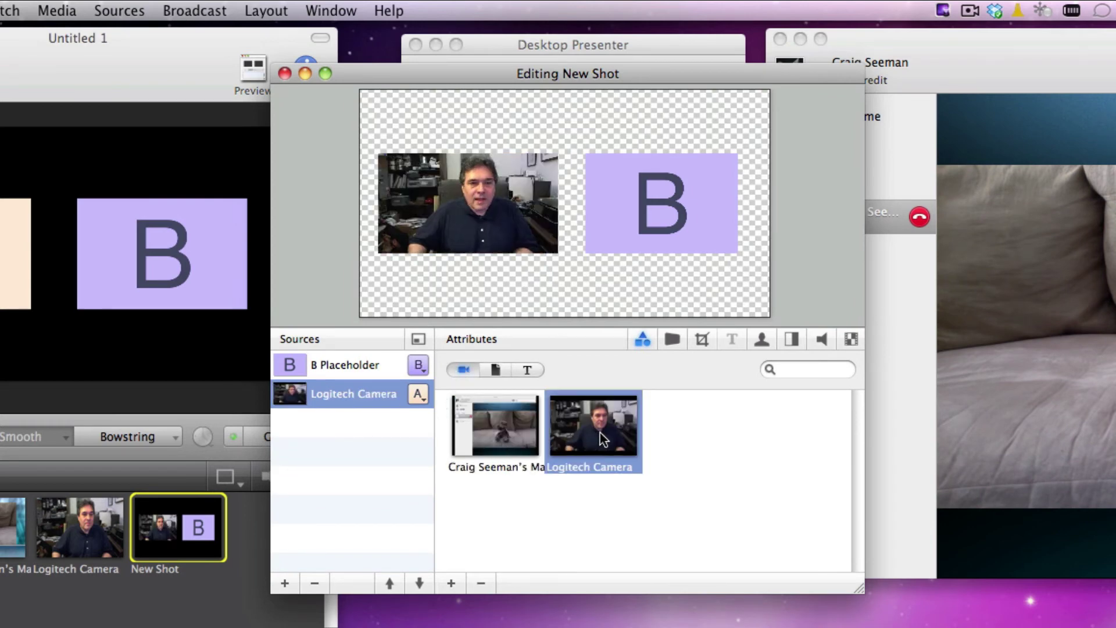
# Step: Fill placeholder B with the Mac Pro Skype screen capture
pyautogui.click(338, 366)
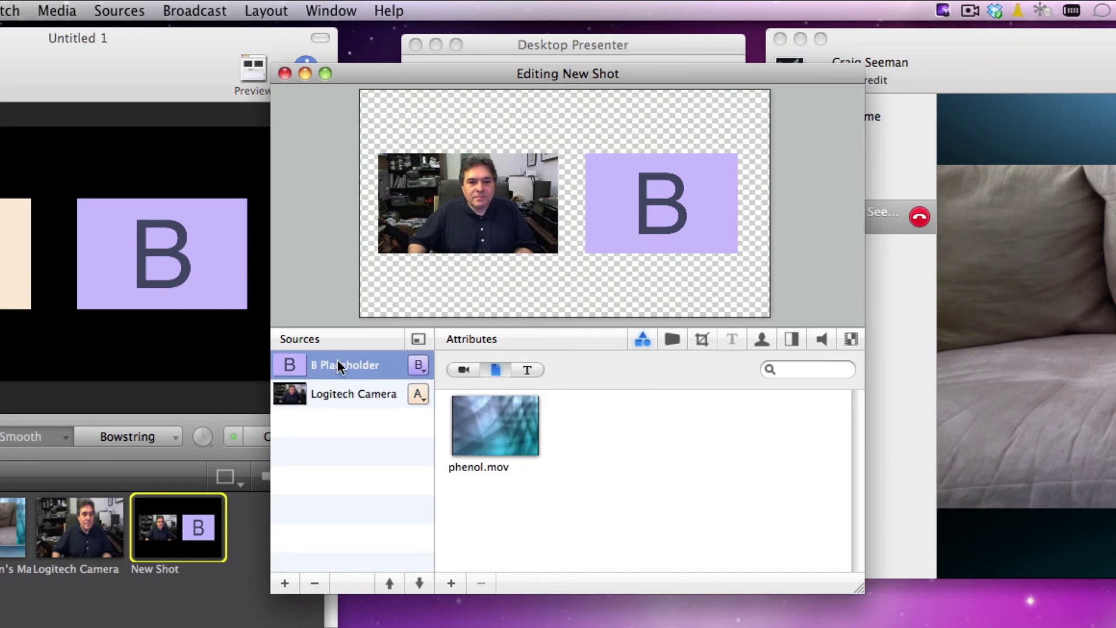
pyautogui.click(463, 369)
pyautogui.click(496, 422)
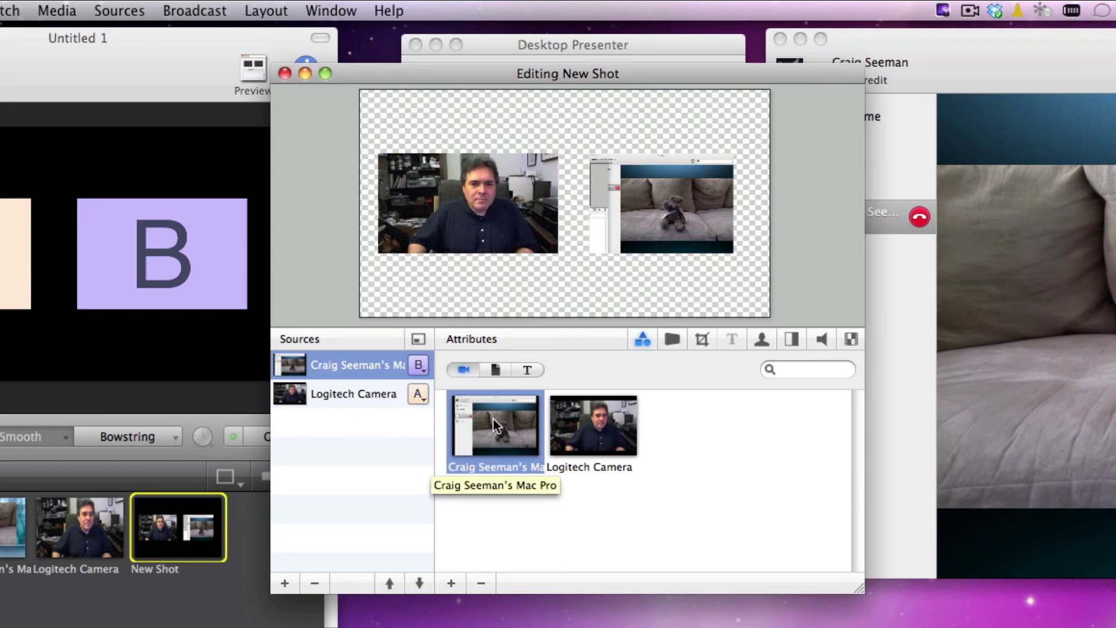
# Step: Crop the Skype capture to Left 186, Top 148, Bottom 80 and scale it up beside the webcam
pyautogui.click(695, 340)
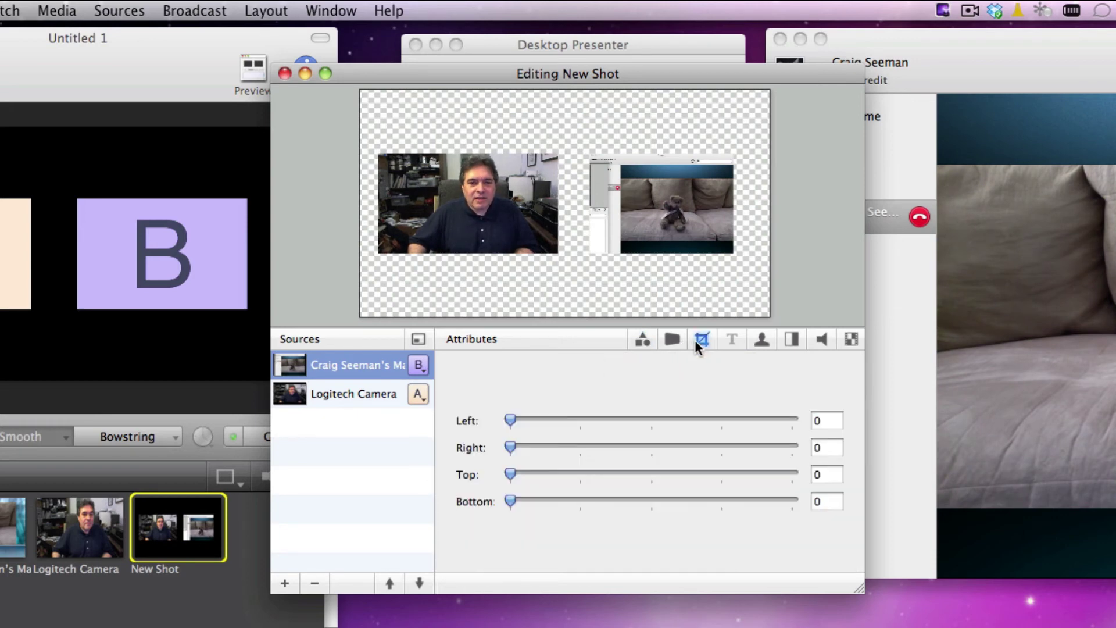
pyautogui.moveTo(509, 417); pyautogui.dragTo(573, 423)
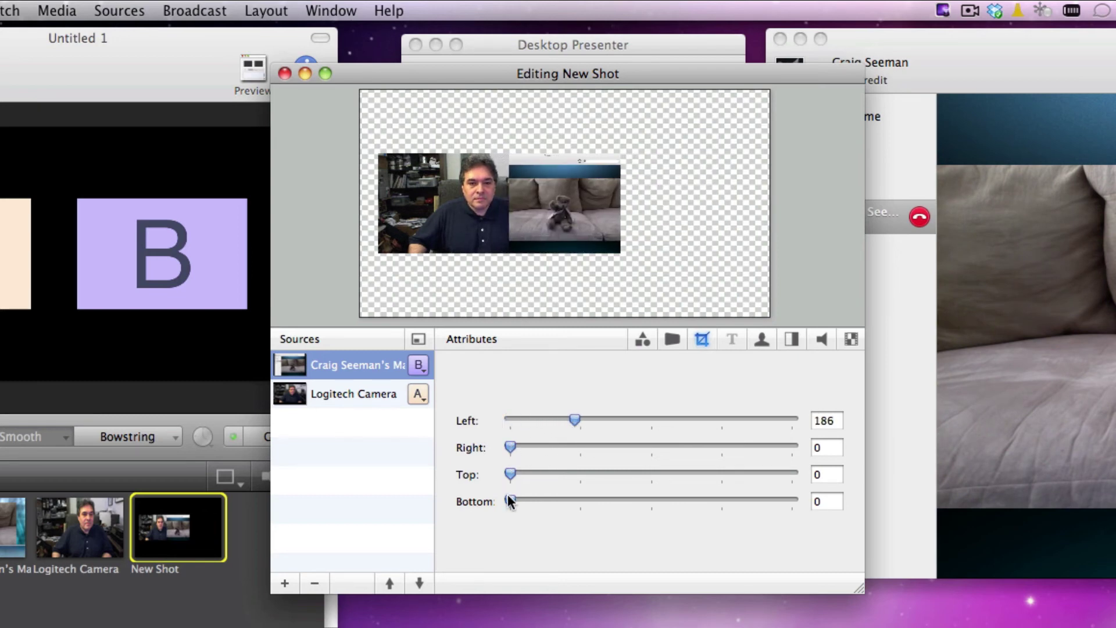
pyautogui.moveTo(510, 501); pyautogui.dragTo(583, 479)
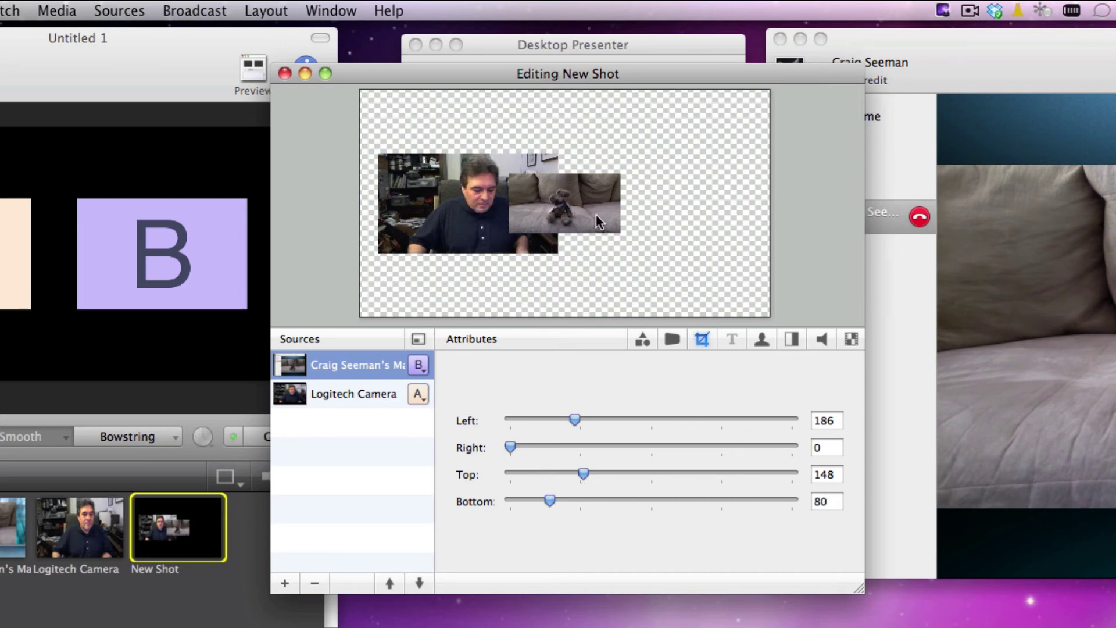
pyautogui.moveTo(597, 216); pyautogui.dragTo(647, 211)
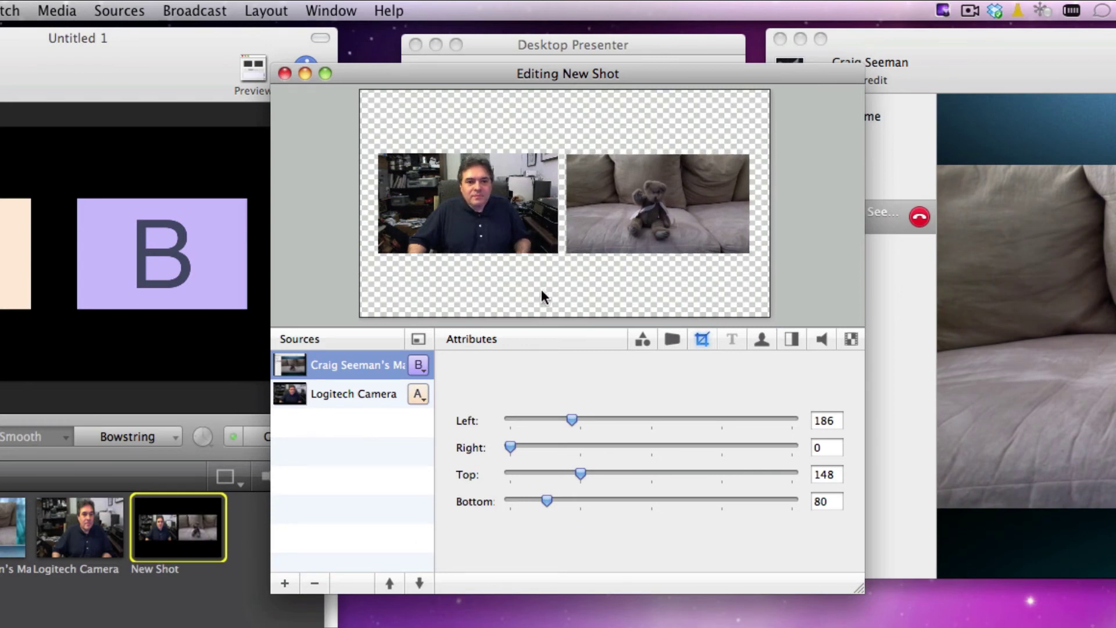
# Step: Add a layer below the Logitech Camera and load phenol.mov into it as the background
pyautogui.click(345, 396)
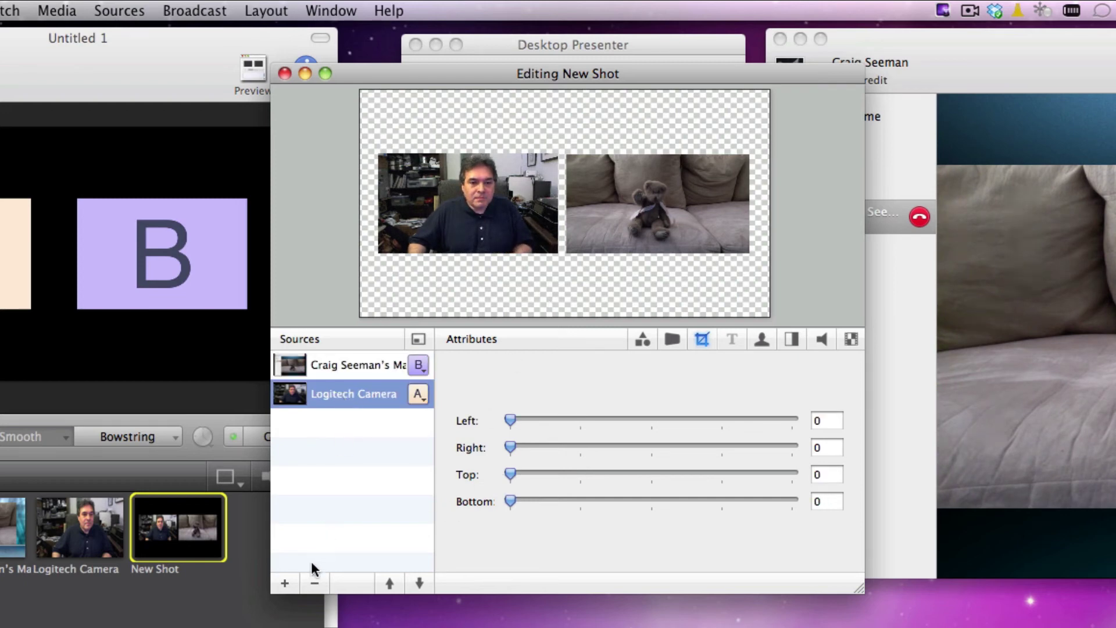
pyautogui.click(285, 583)
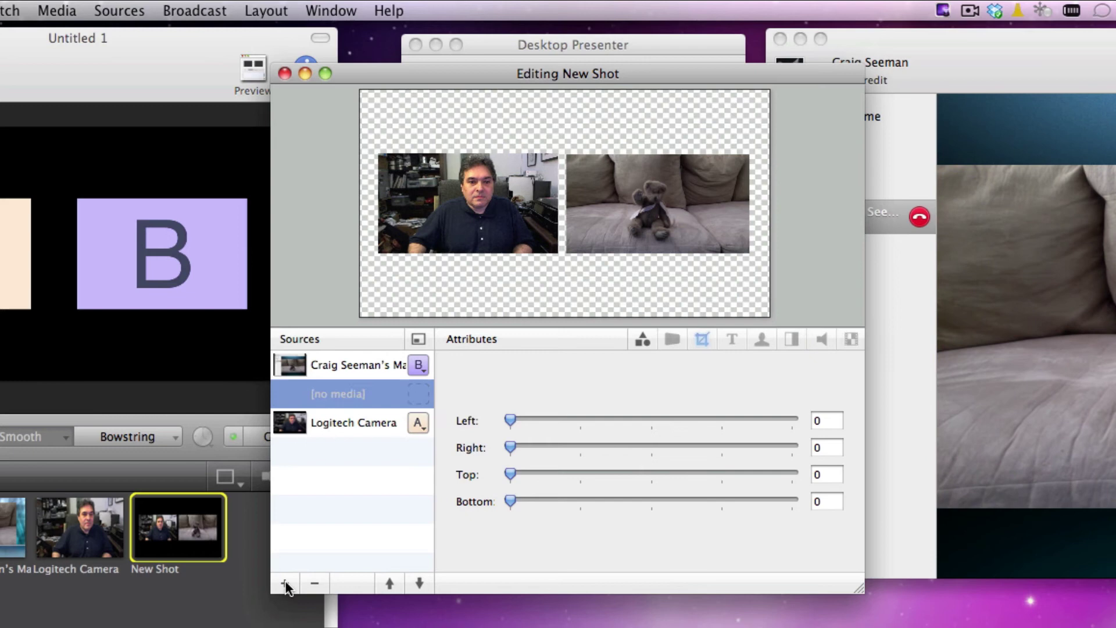
pyautogui.click(420, 584)
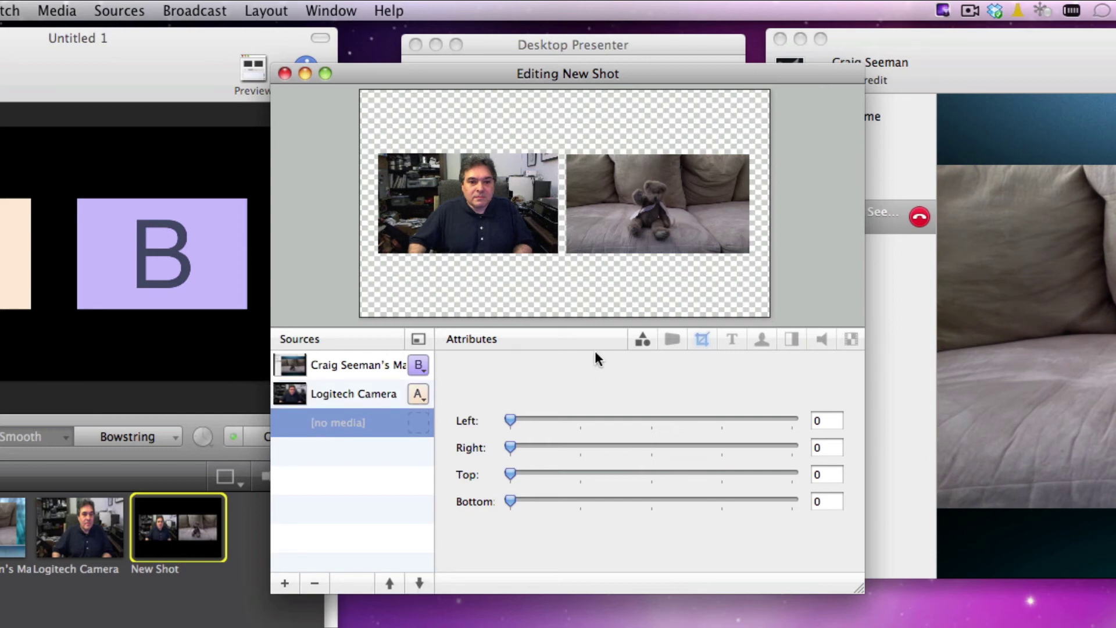
pyautogui.click(641, 339)
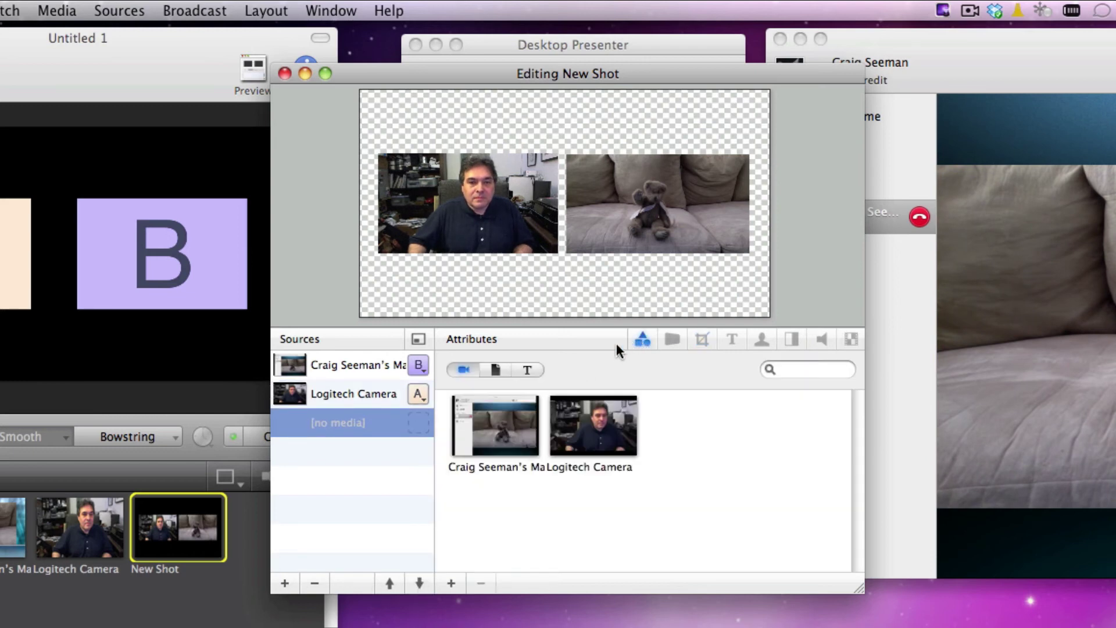
pyautogui.click(497, 369)
pyautogui.click(498, 435)
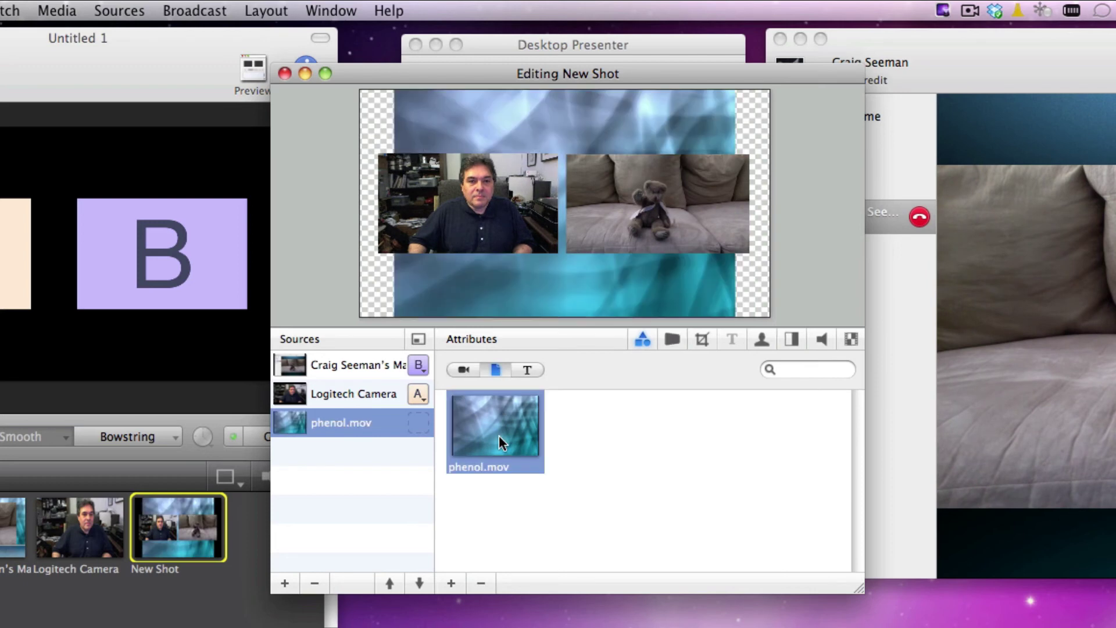
# Step: Stretch phenol.mov to fill the whole frame, without respecting its aspect ratio
pyautogui.click(671, 338)
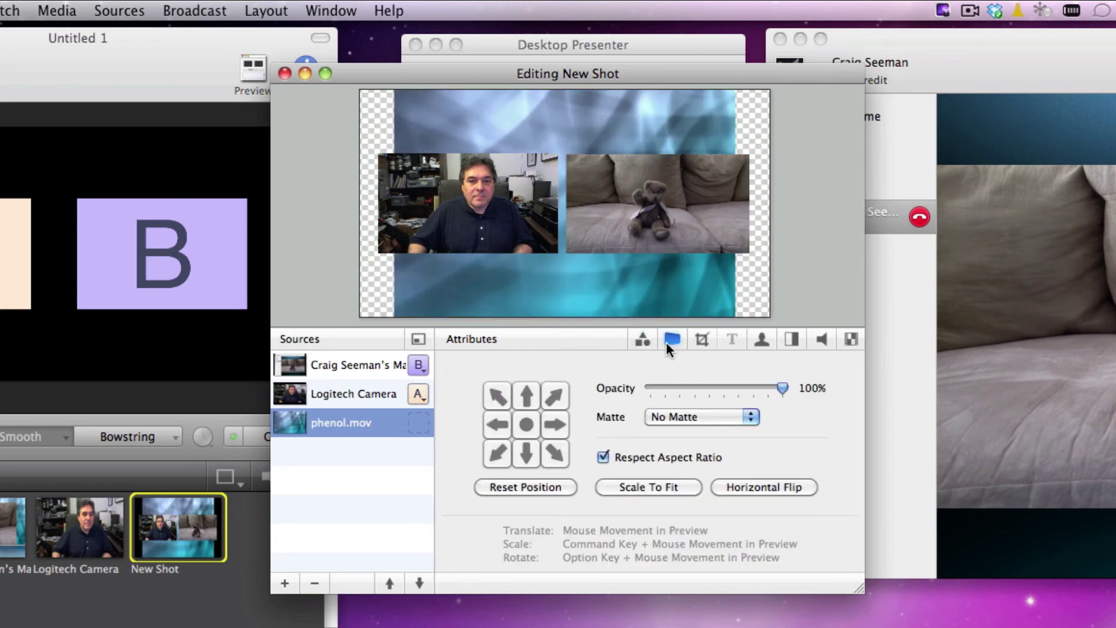
pyautogui.click(604, 455)
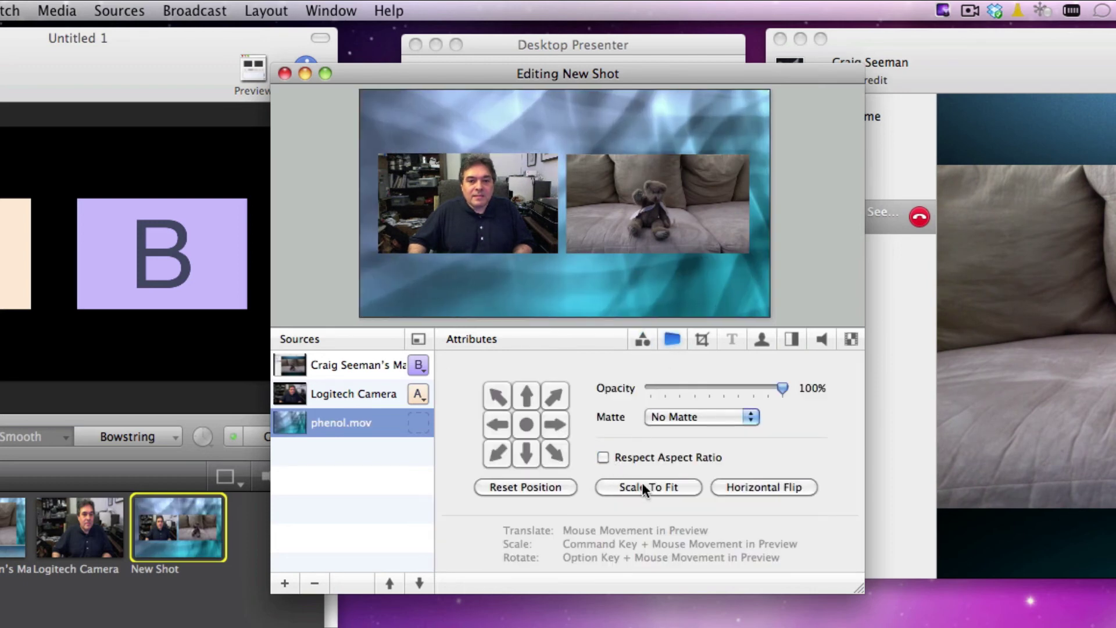
pyautogui.click(645, 483)
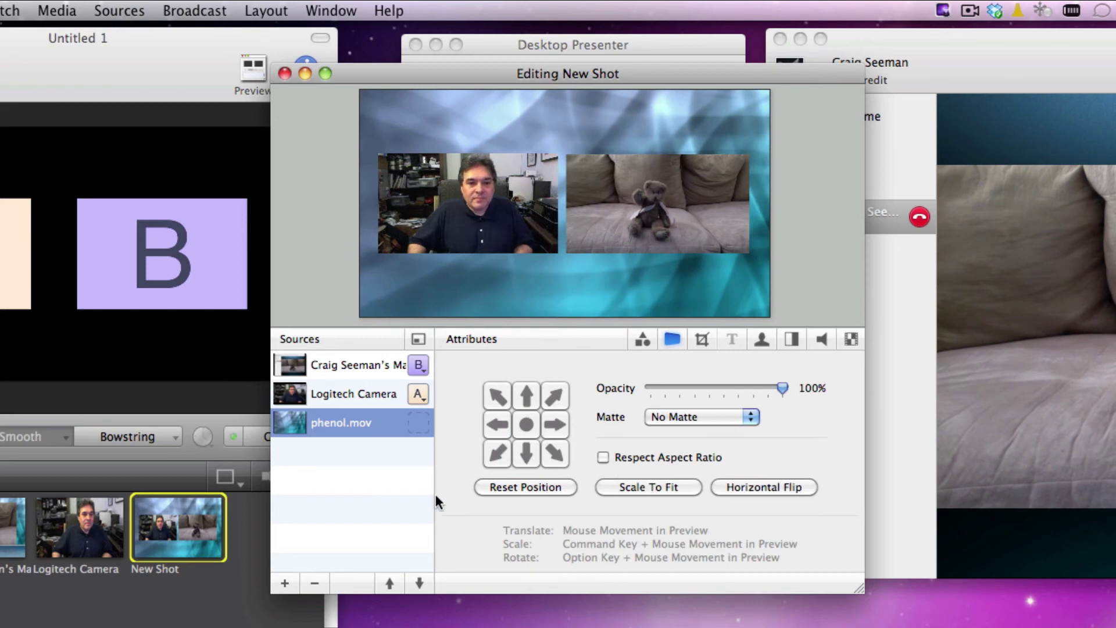
pyautogui.click(358, 369)
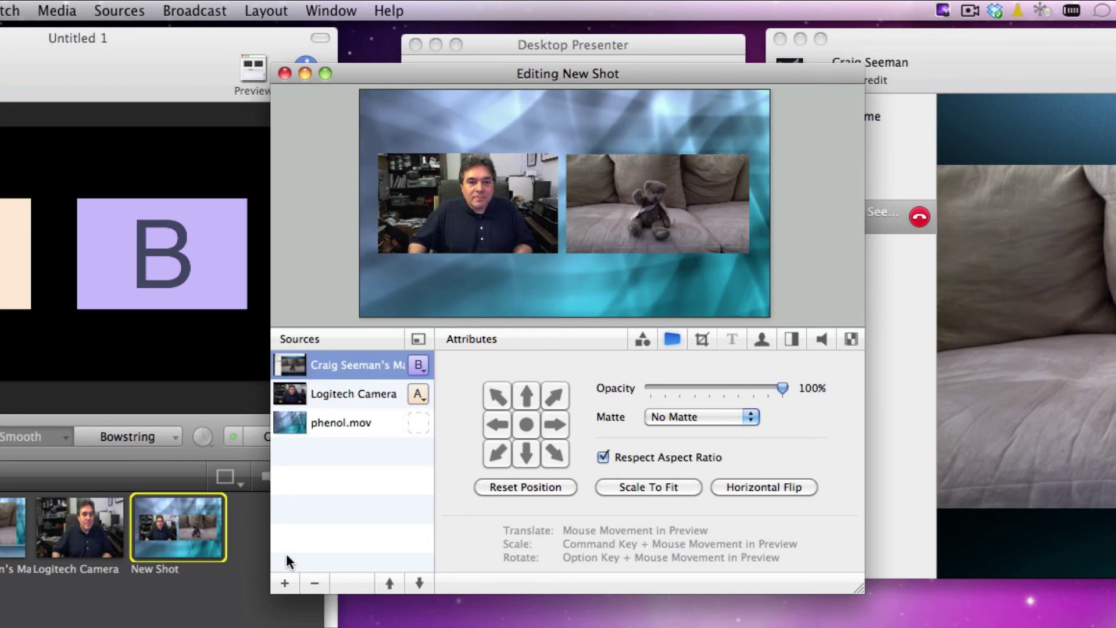
# Step: Add a new top layer using the Blue Corporate title template
pyautogui.click(285, 582)
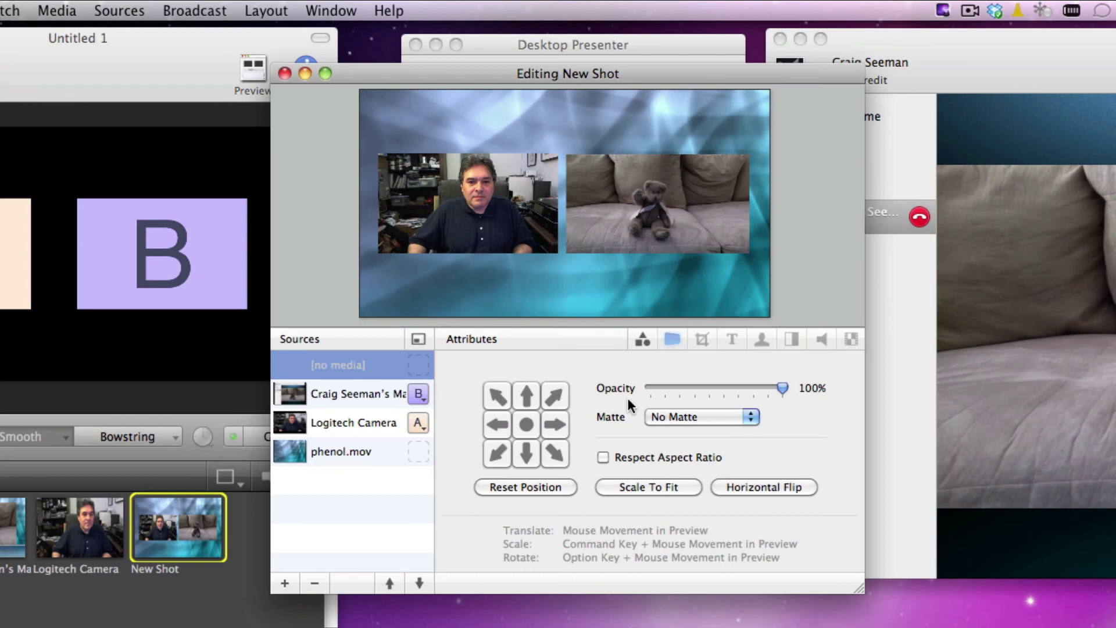
pyautogui.click(643, 340)
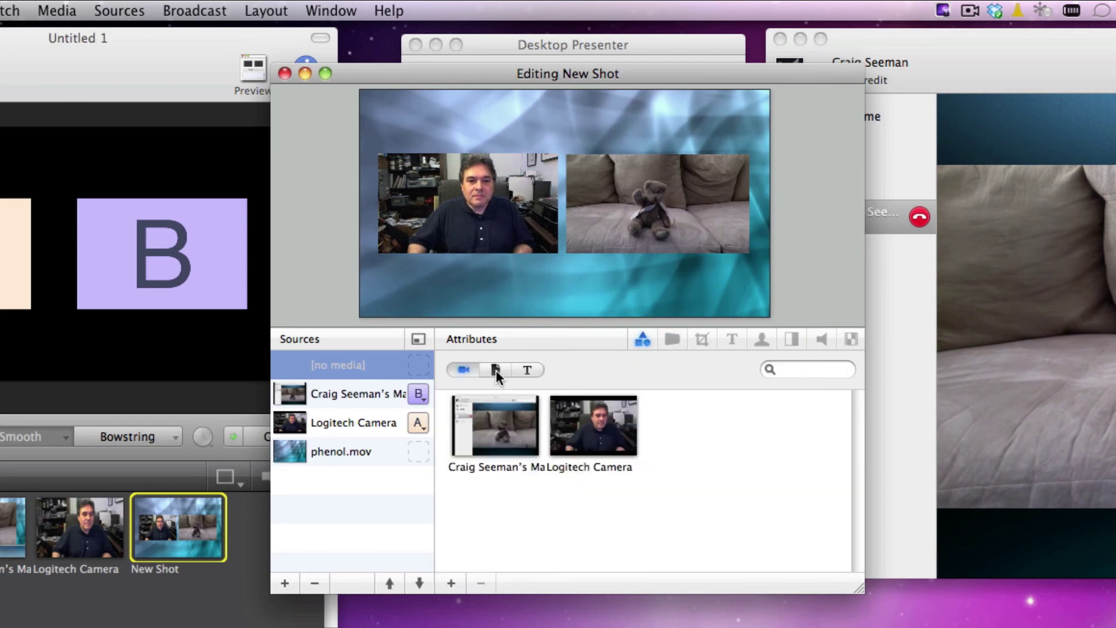
pyautogui.click(526, 370)
pyautogui.scroll(-5, 619, 455)
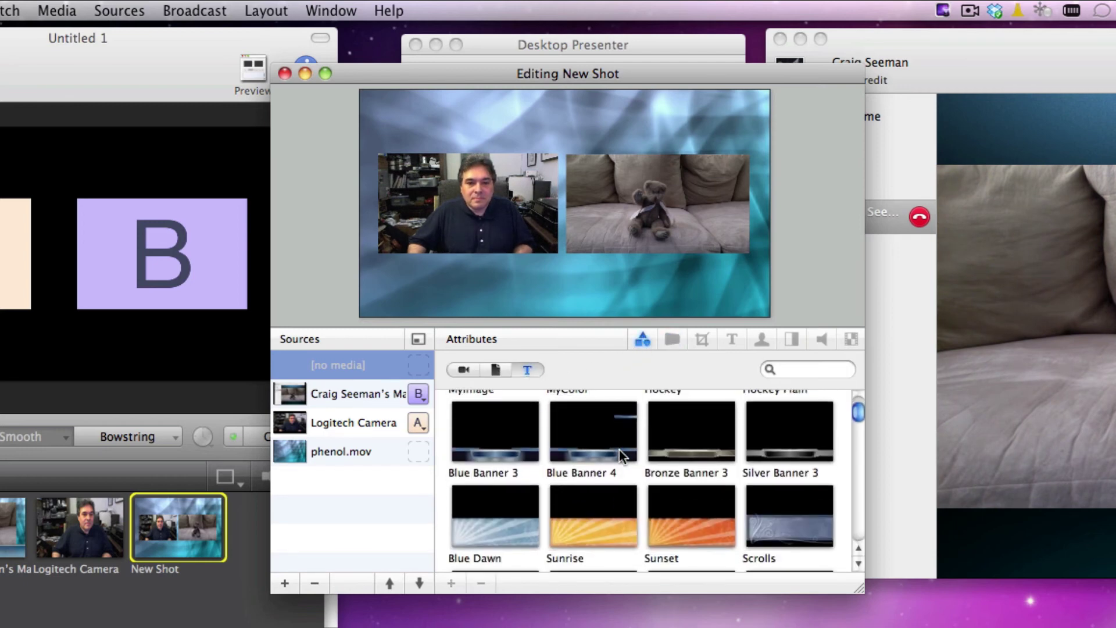
pyautogui.scroll(-10, 619, 449)
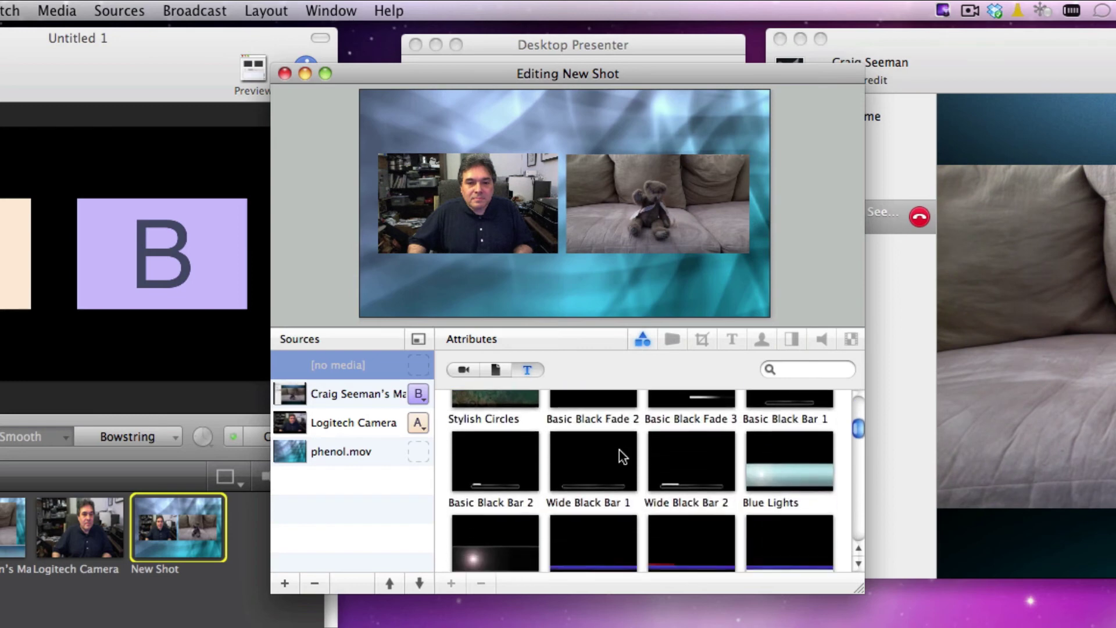
pyautogui.scroll(-15, 620, 449)
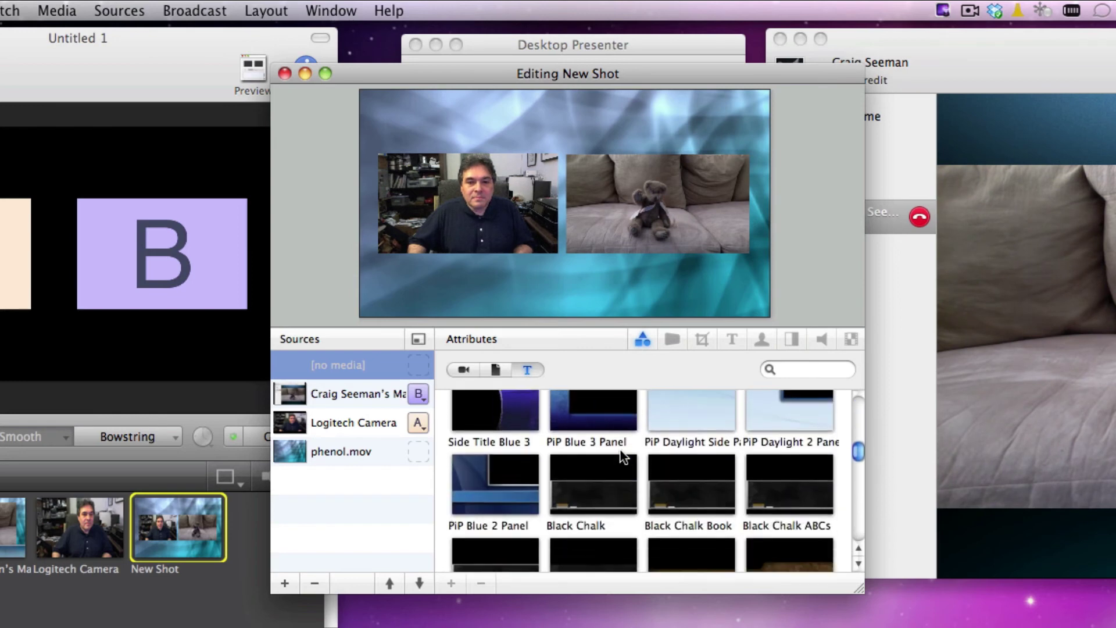
pyautogui.click(686, 495)
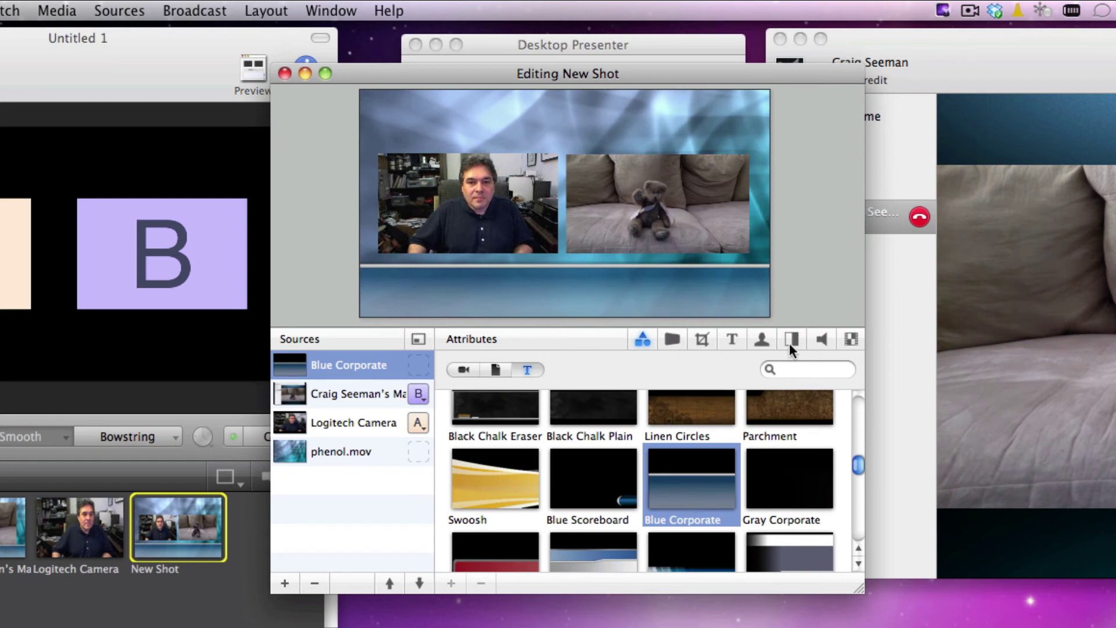
# Step: Edit the title's Line 1 to space 'Me' apart from 'Skype Bear'
pyautogui.click(732, 339)
pyautogui.click(582, 417)
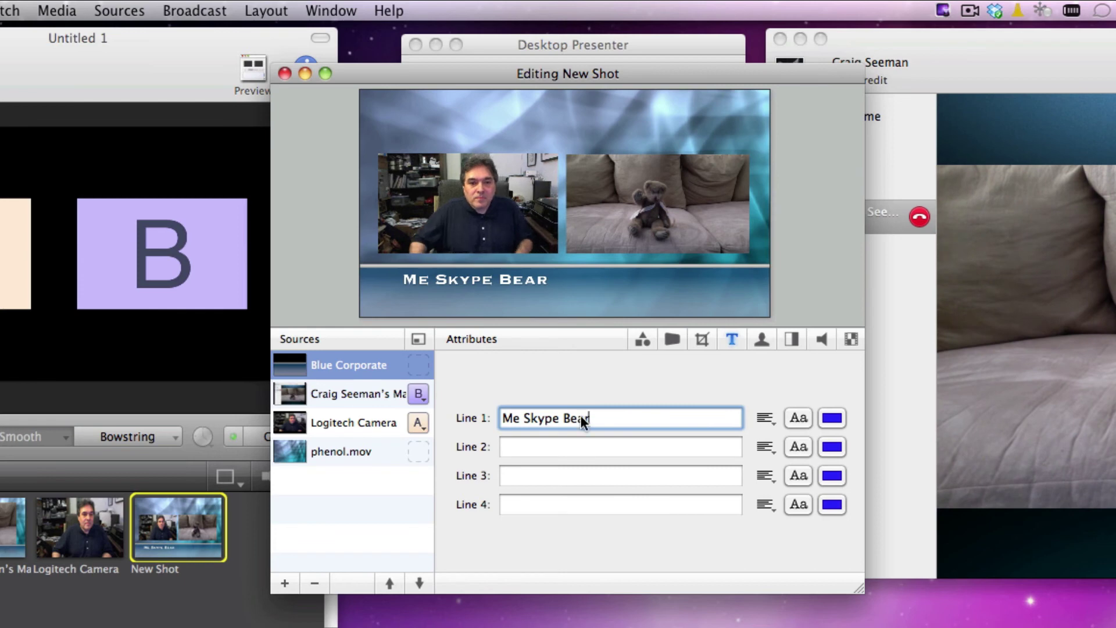
pyautogui.click(524, 418)
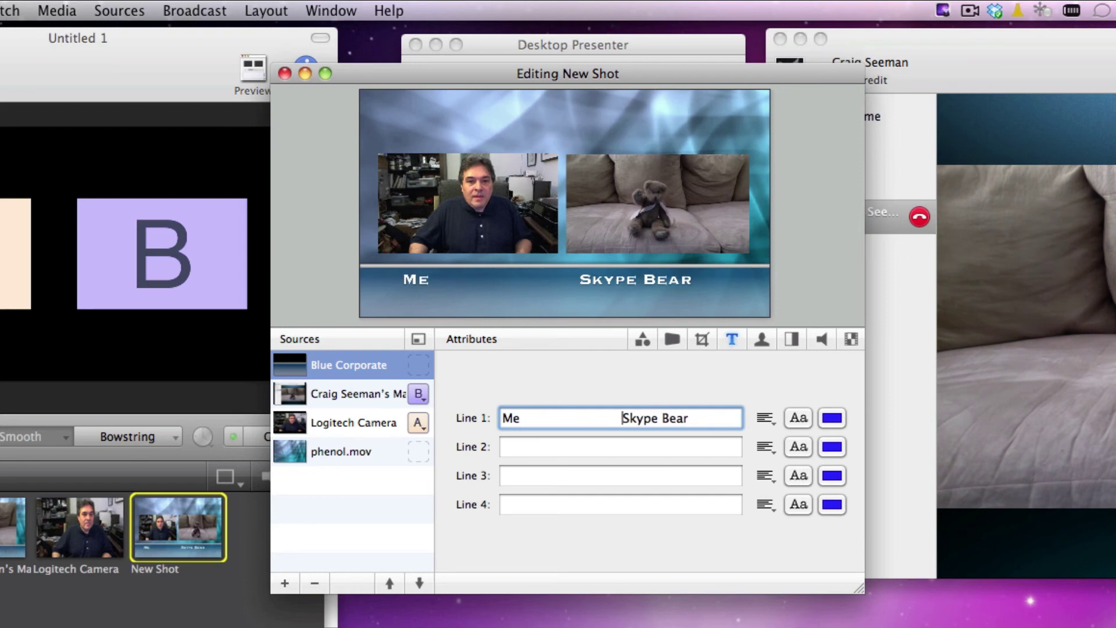
# Step: Close the shot editor, switch to Cut transitions, and air Skype Bear, the two-shot, then the webcam
pyautogui.click(285, 74)
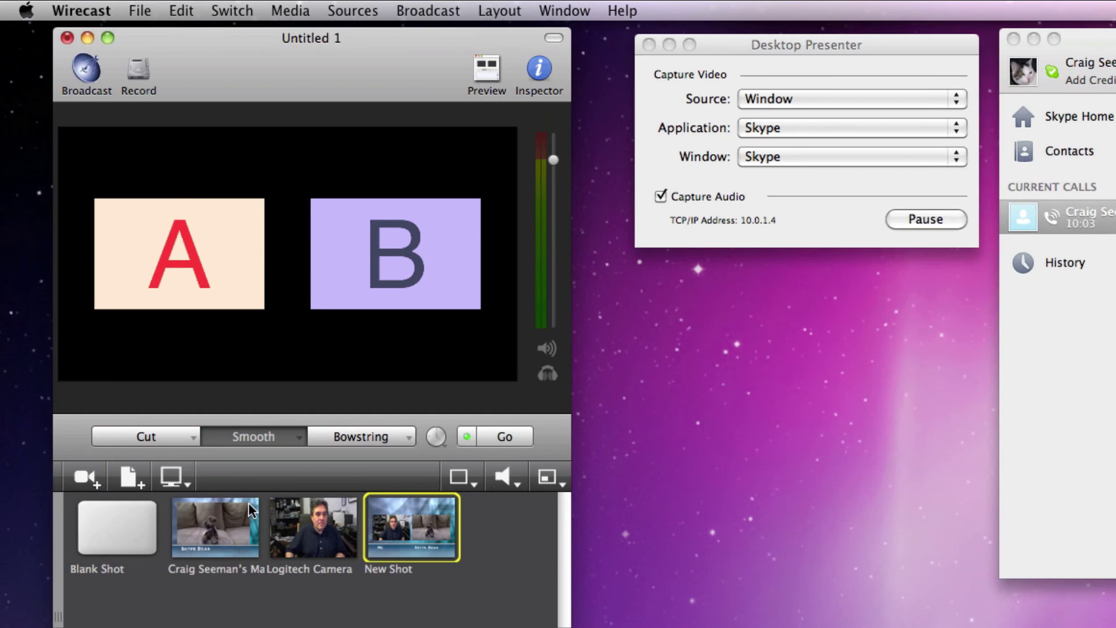
pyautogui.click(180, 439)
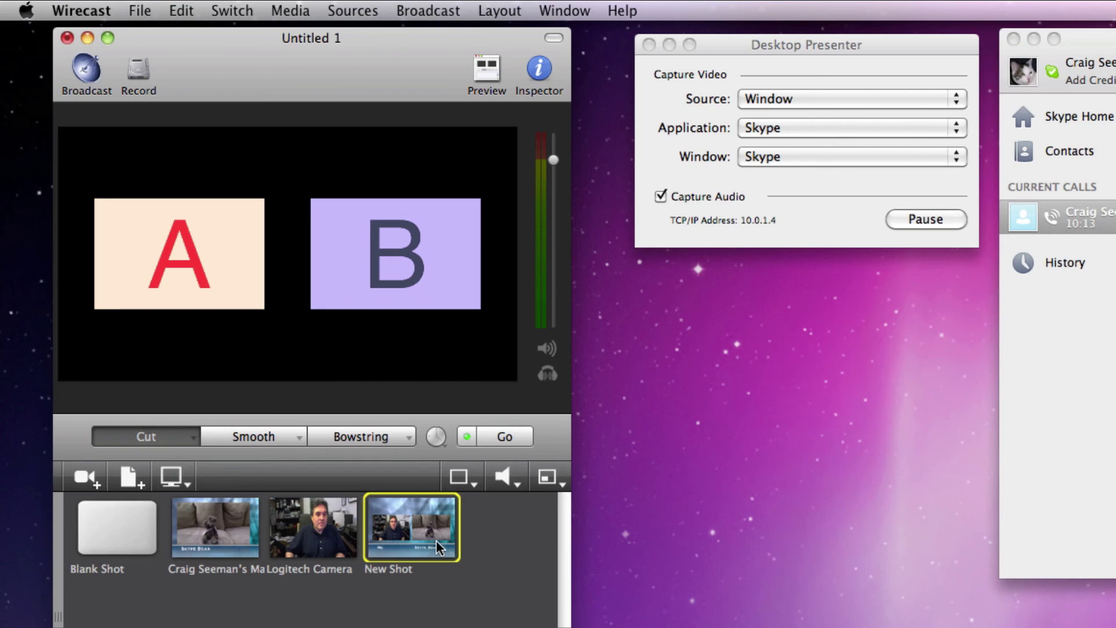
pyautogui.click(232, 535)
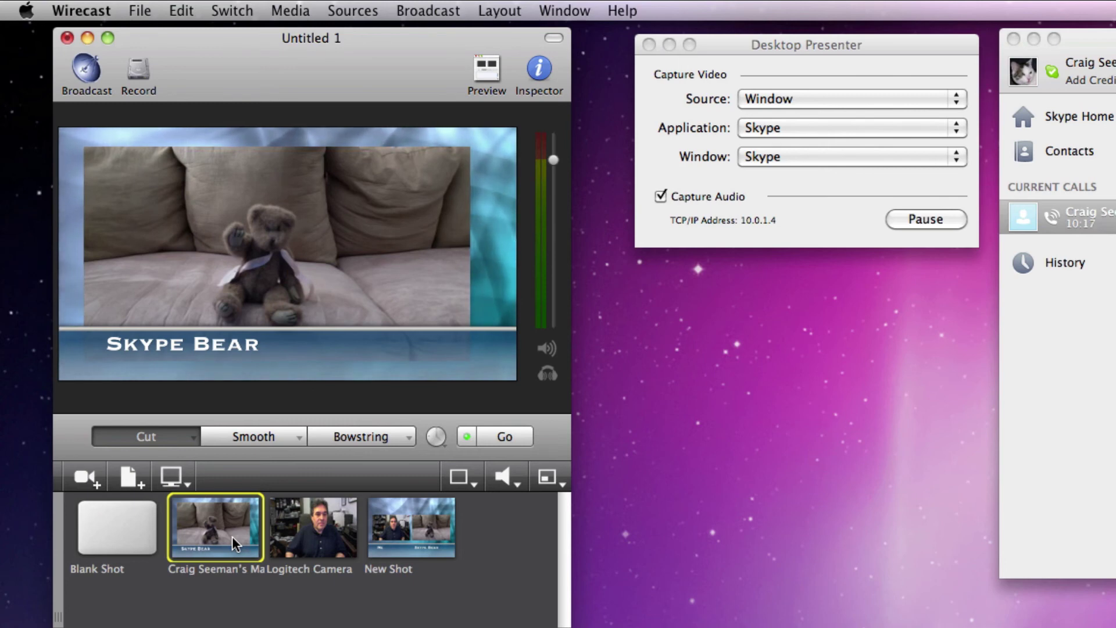
pyautogui.click(425, 533)
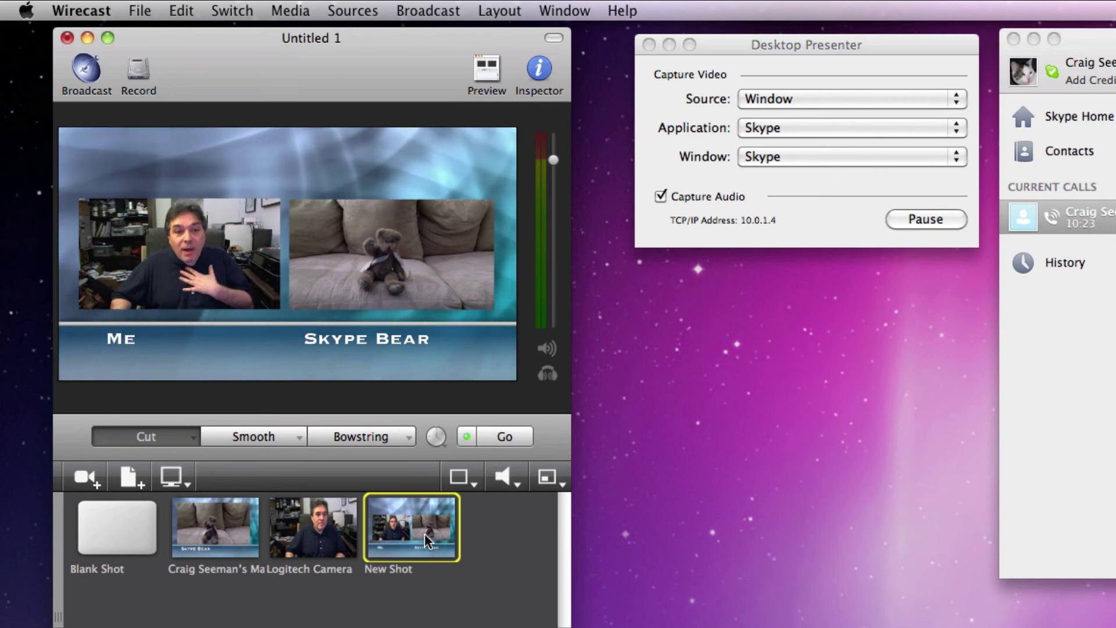
pyautogui.click(313, 525)
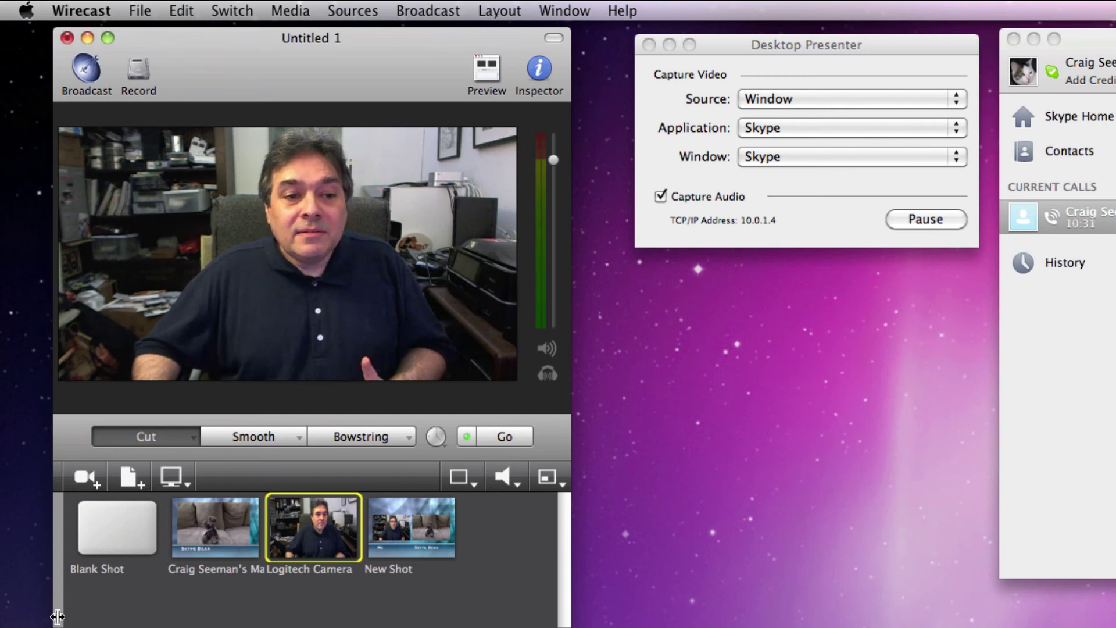
# Step: Add an Unknown USB Audio Device shot on Master Layer 4 and make it live
pyautogui.moveTo(58, 617); pyautogui.dragTo(127, 616)
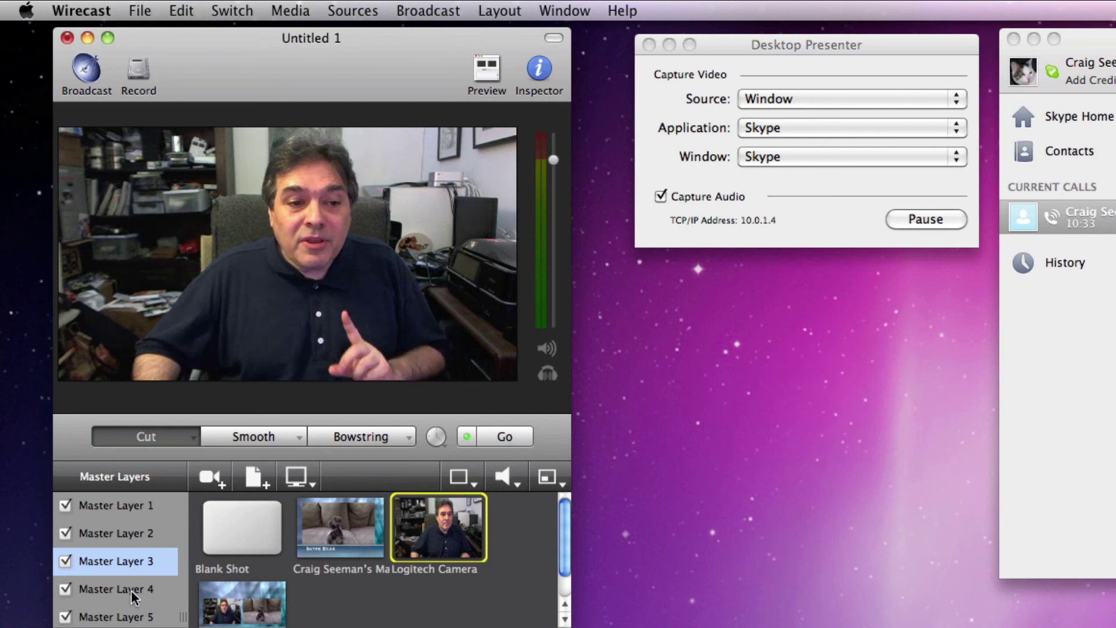
pyautogui.click(131, 591)
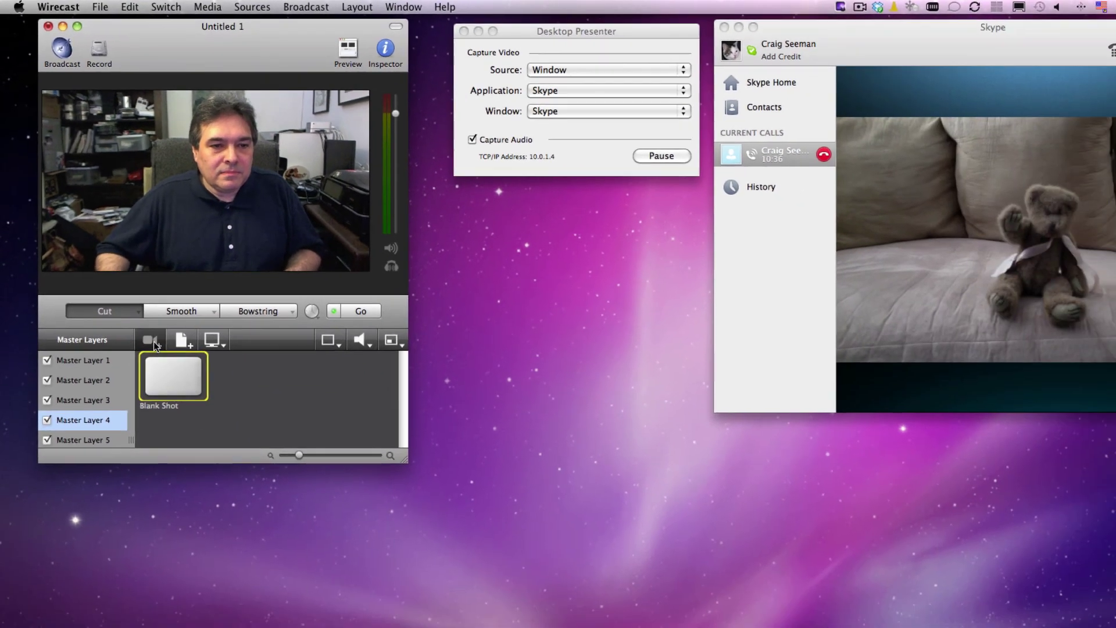
pyautogui.click(151, 341)
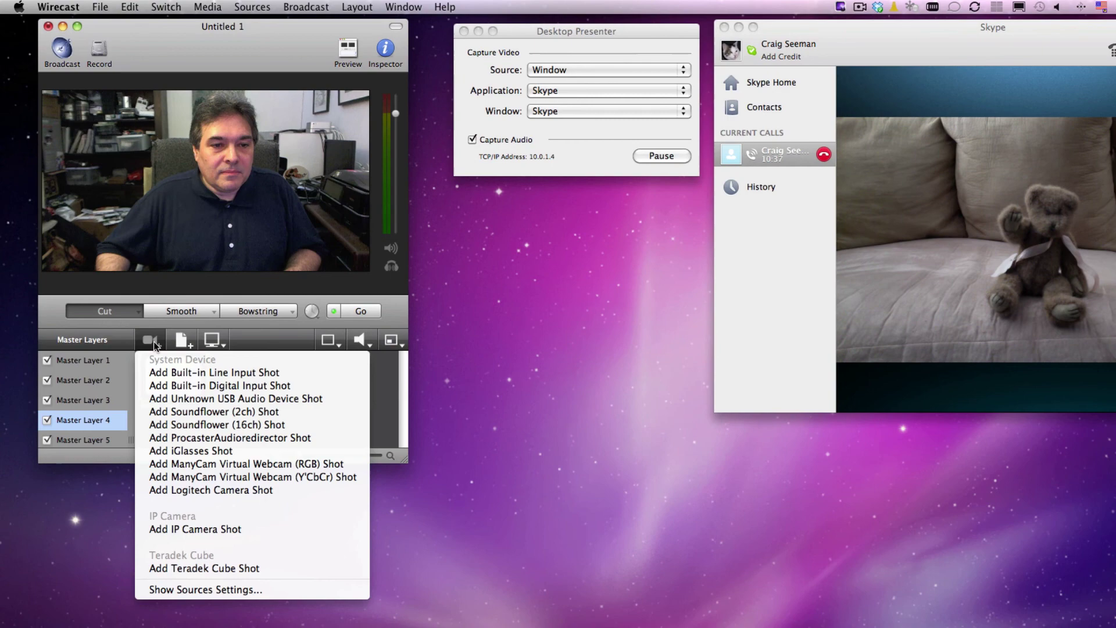
pyautogui.click(206, 398)
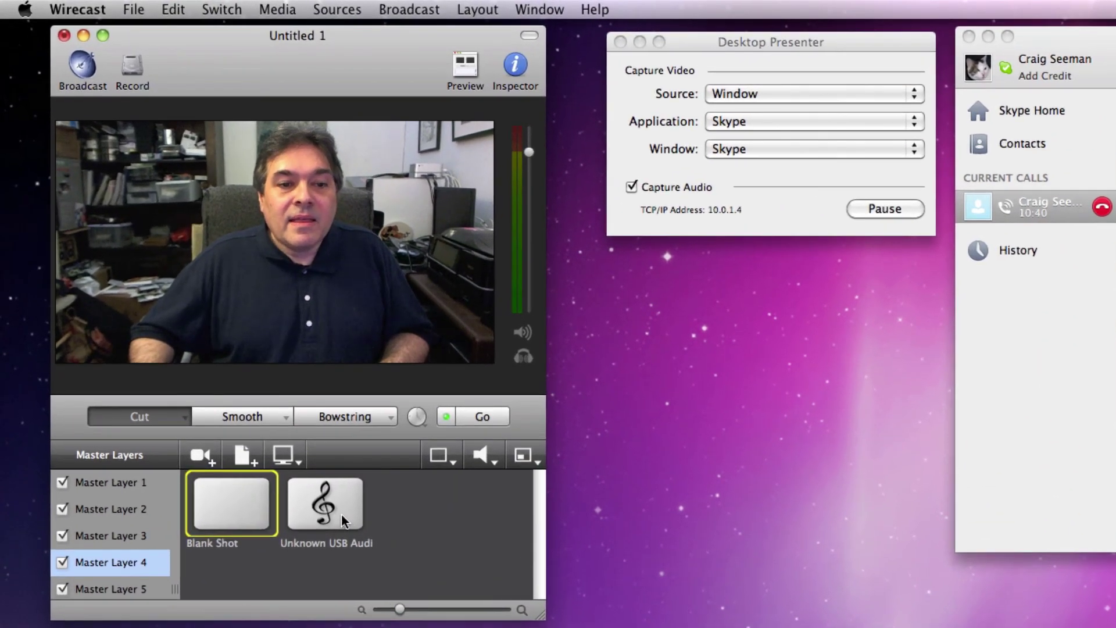
pyautogui.click(340, 514)
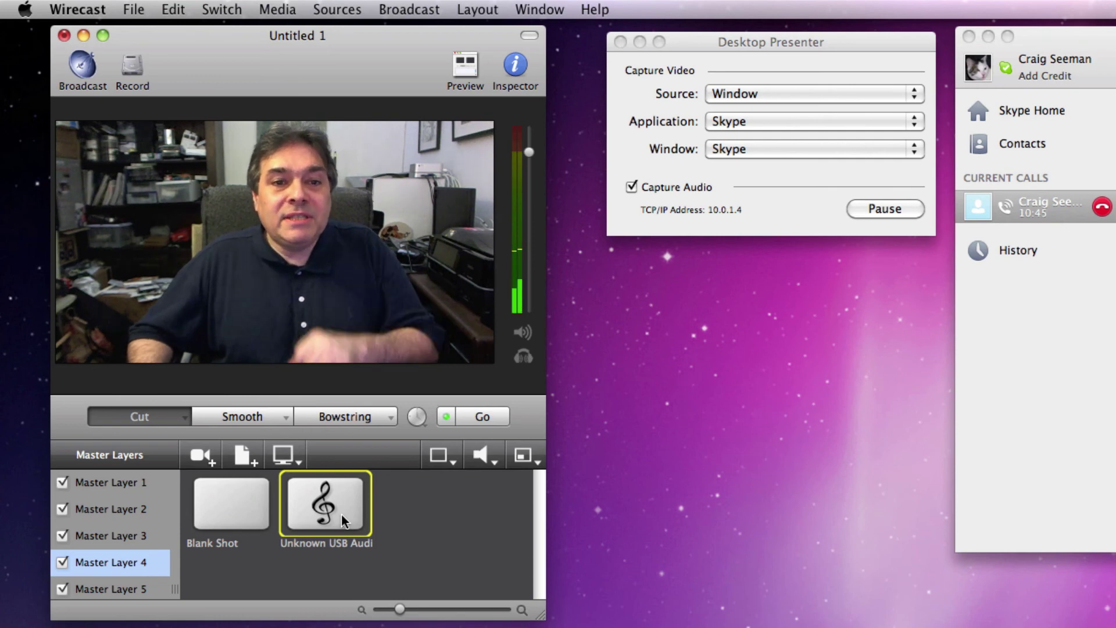
# Step: On Master Layer 3, cut to the Skype Bear shot, then the Logitech Camera shot, then choose the titled New Shot two-shot
pyautogui.click(119, 536)
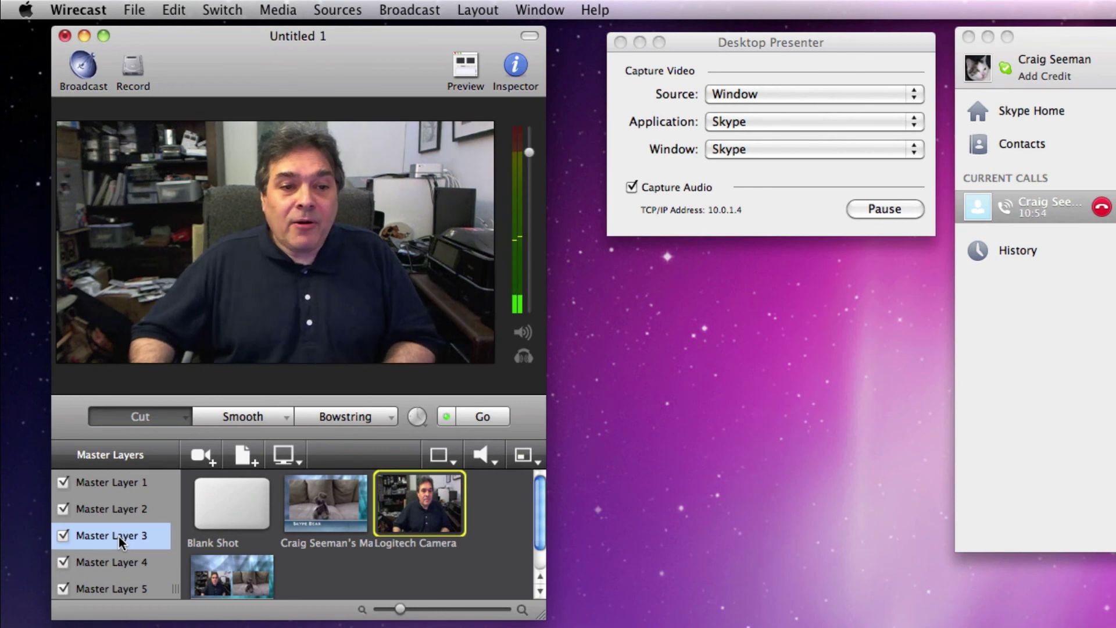
pyautogui.click(330, 508)
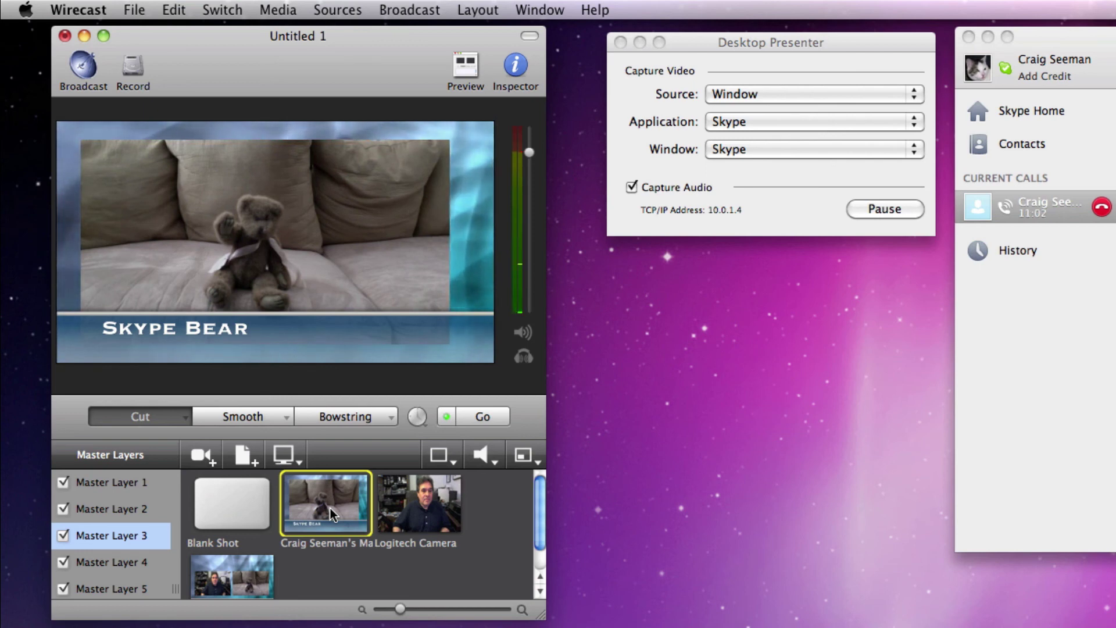
pyautogui.click(407, 508)
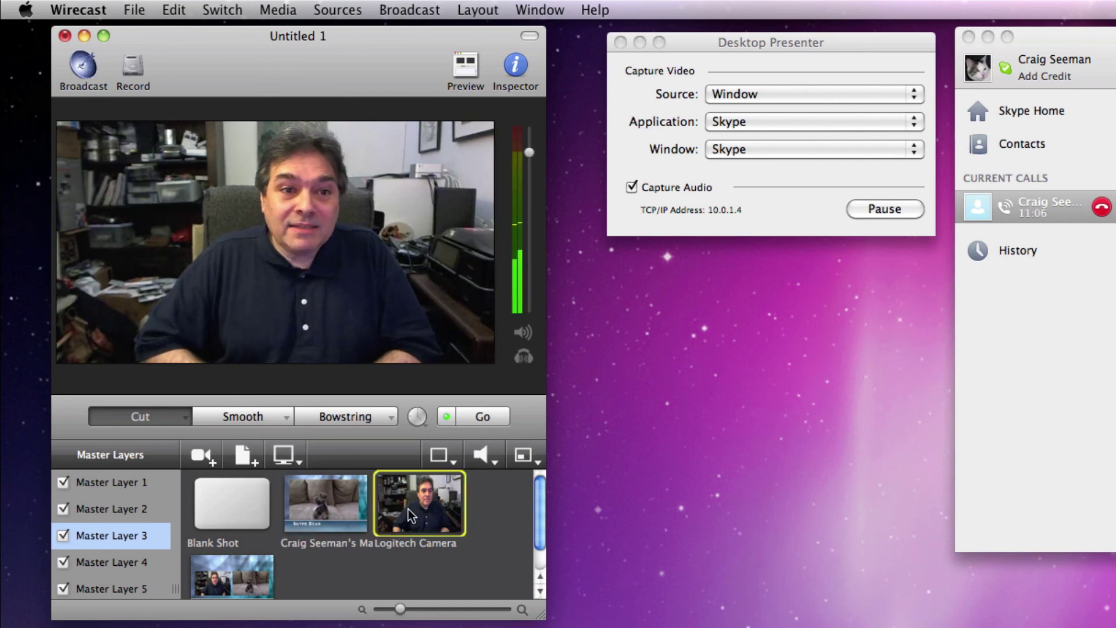
pyautogui.click(226, 579)
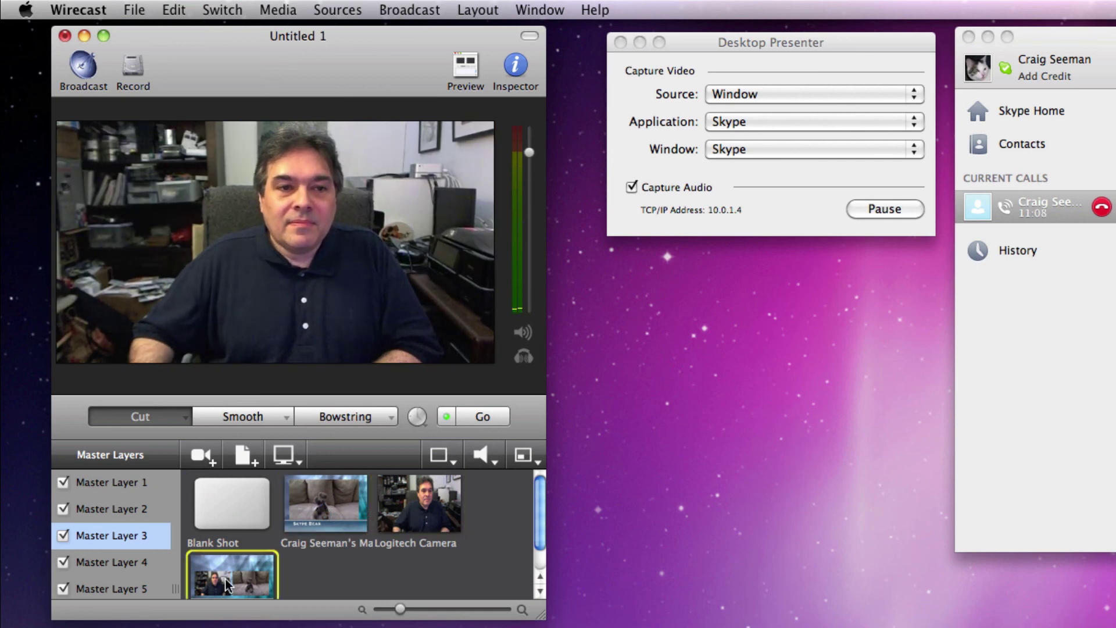